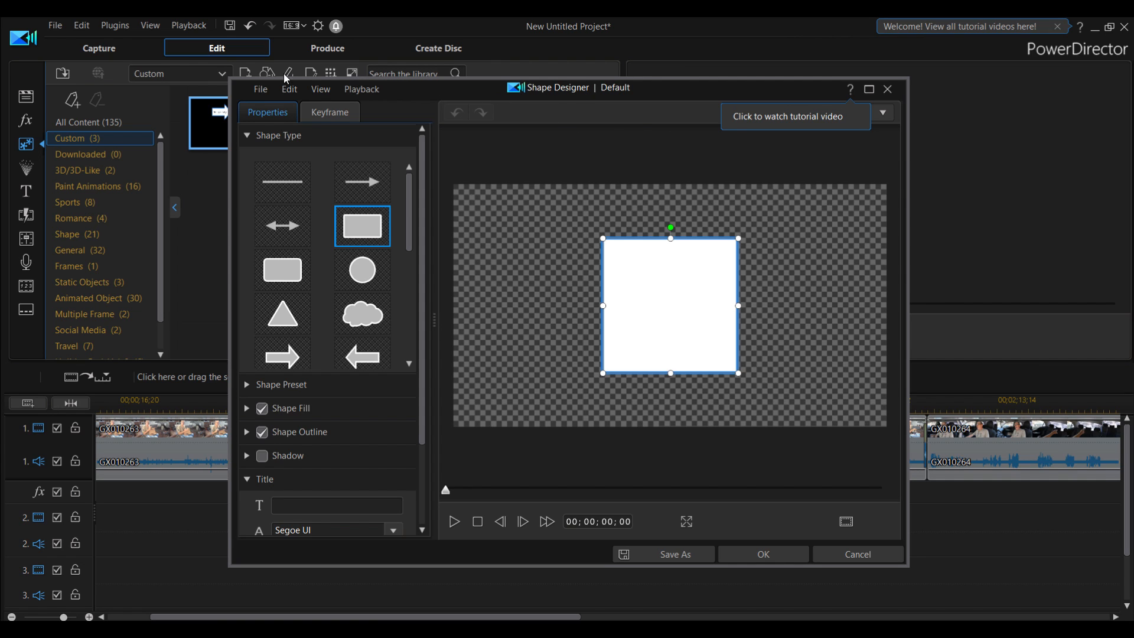
Step: Review the file, edit, view and playback commands available in the Shape Designer
left_click(261, 89)
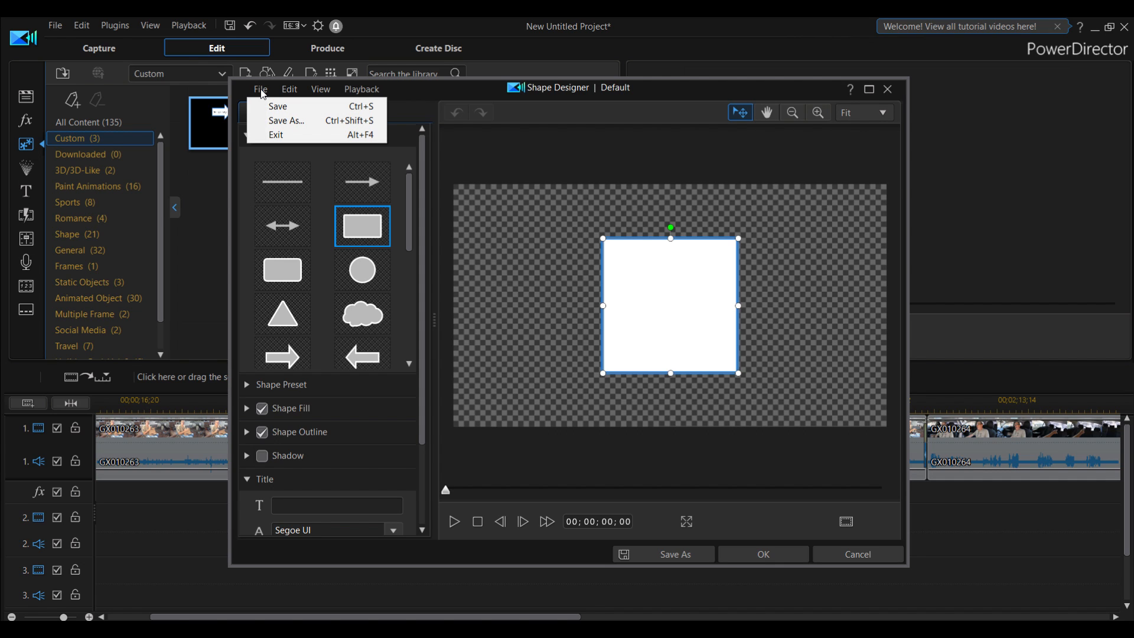
left_click(292, 93)
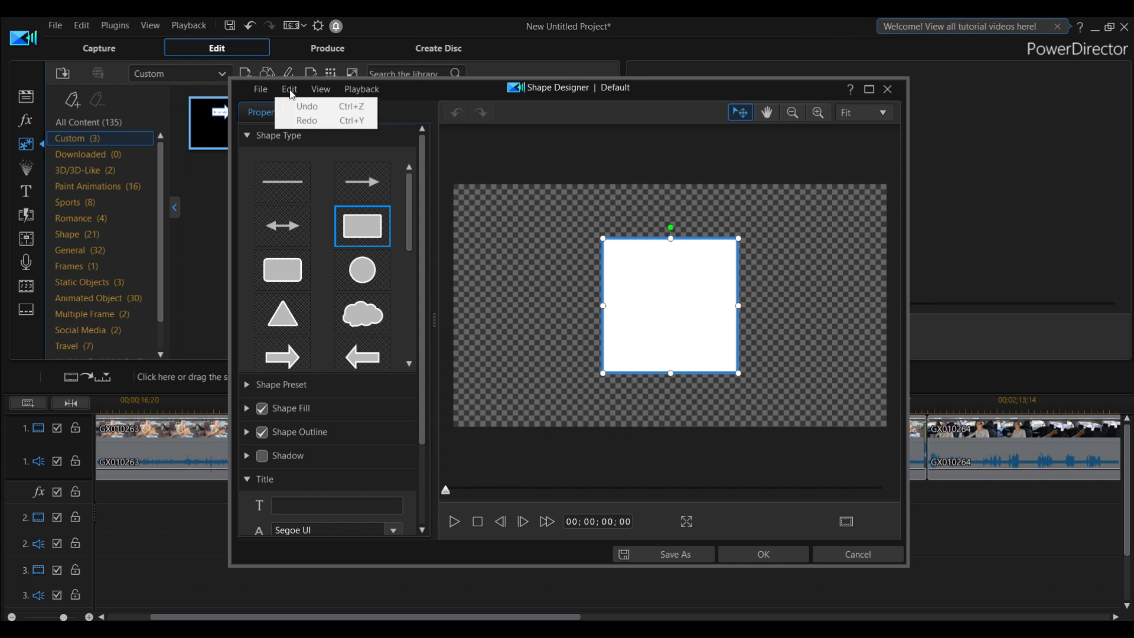
left_click(317, 89)
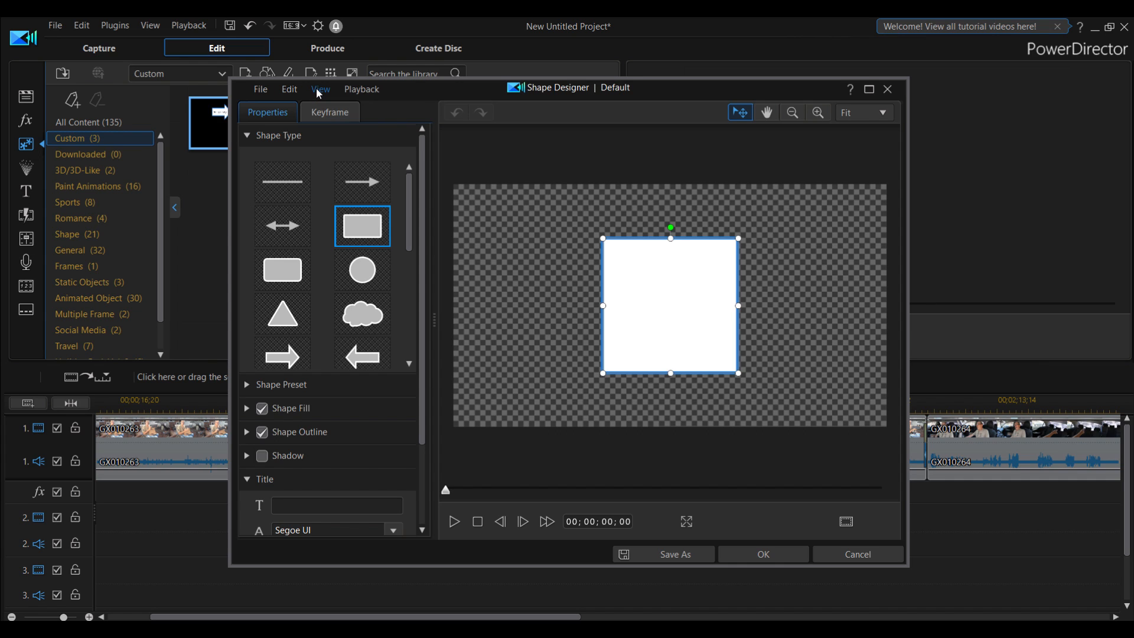
left_click(318, 91)
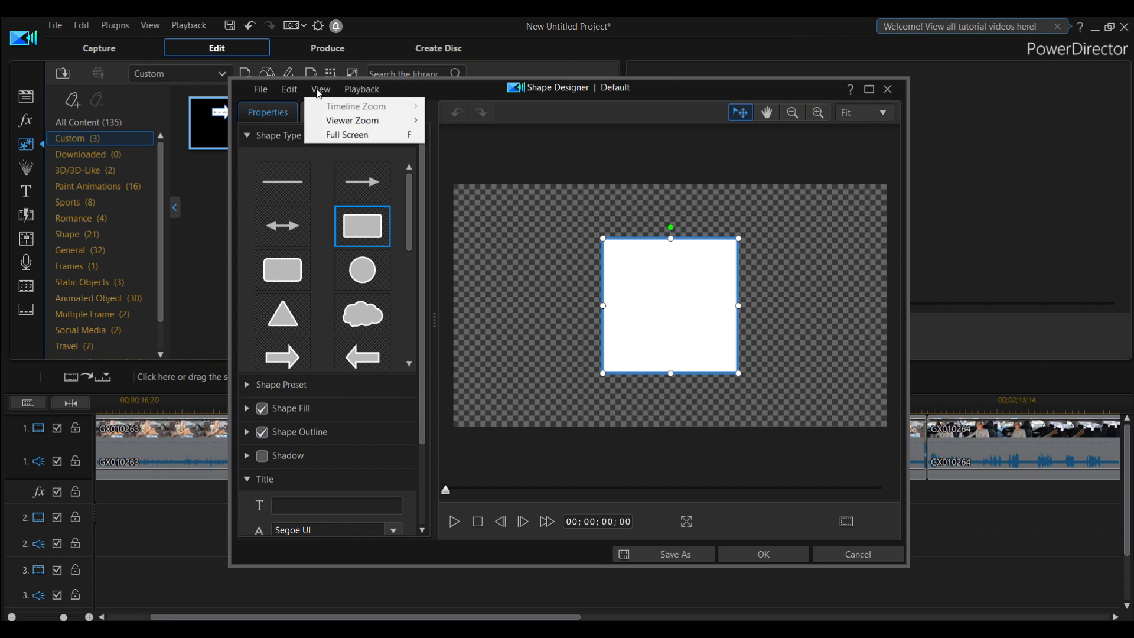
left_click(357, 90)
left_click(359, 92)
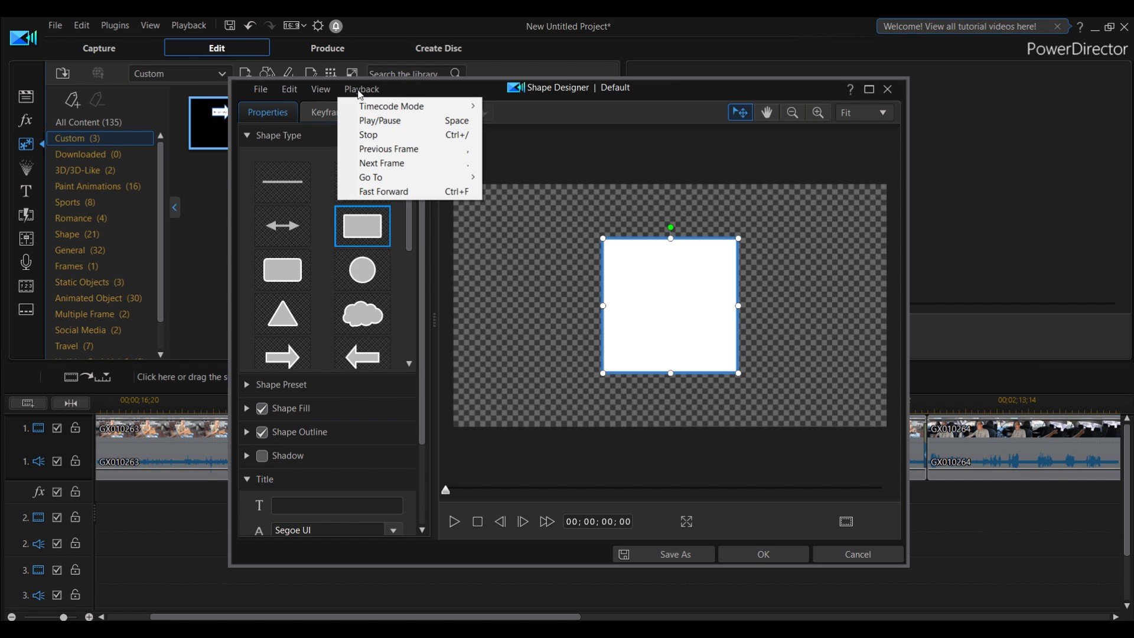
mouse_move(369, 112)
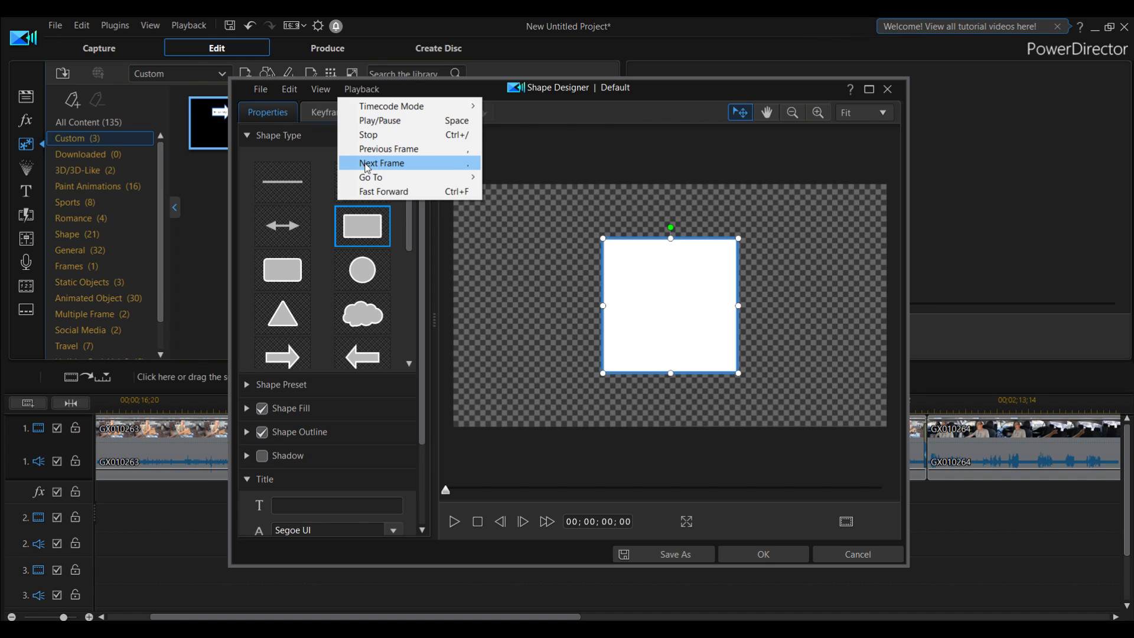
mouse_move(364, 181)
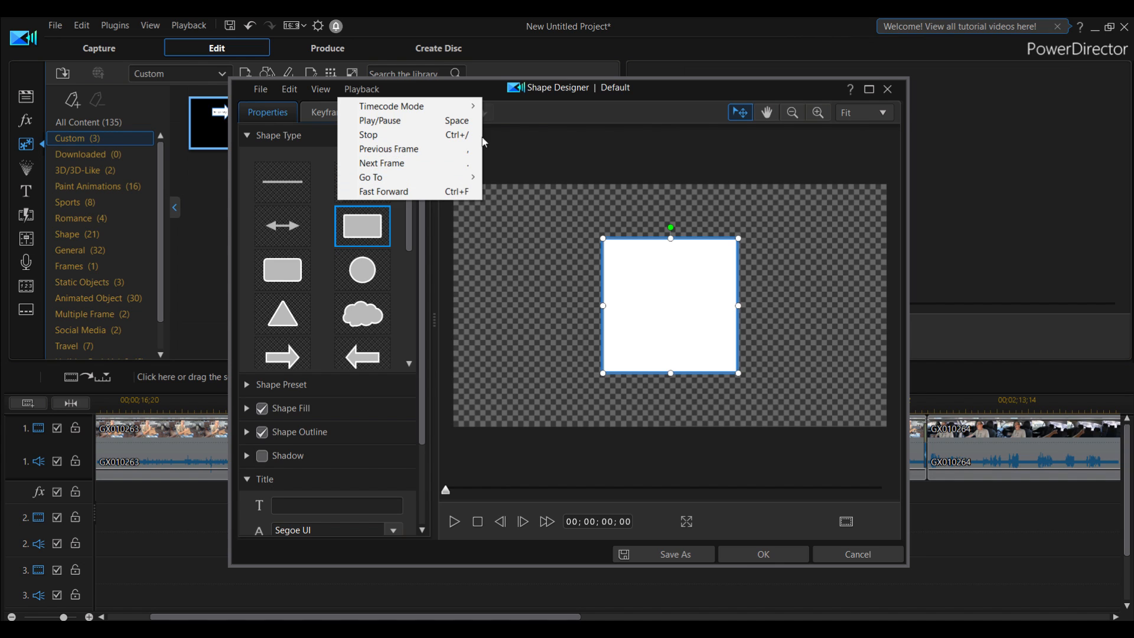
left_click(530, 114)
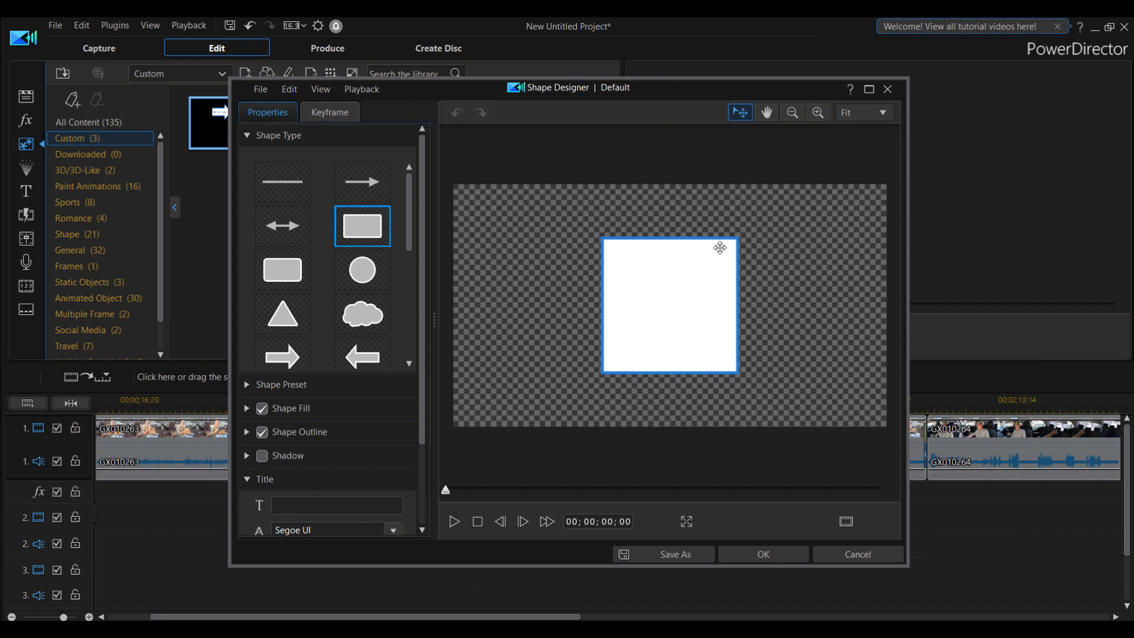
left_click_drag(718, 251, 562, 212)
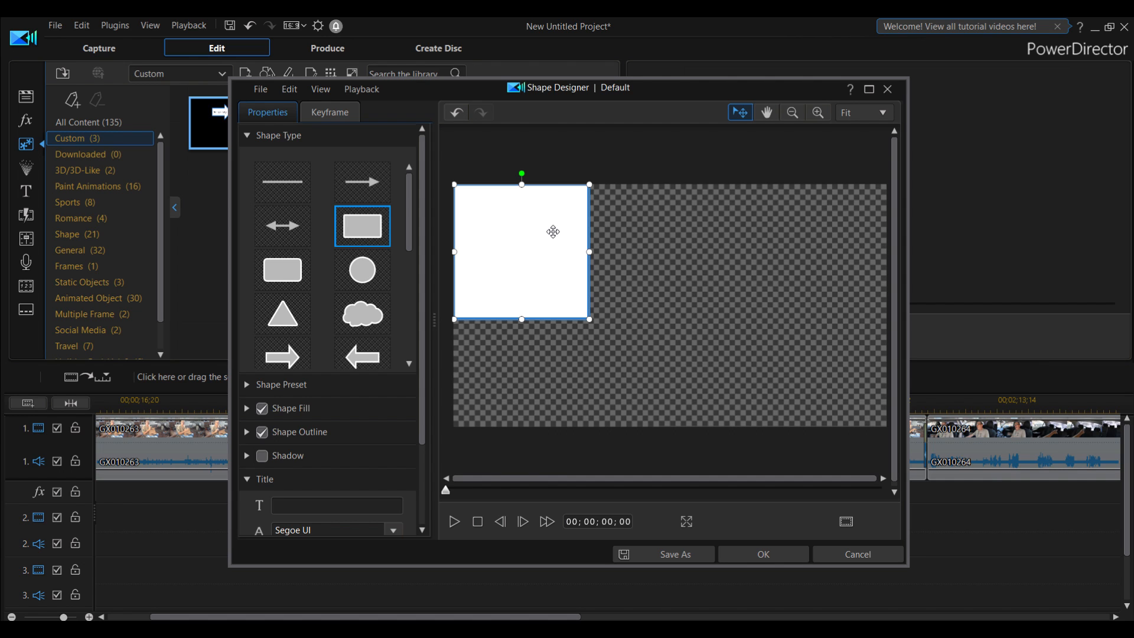
left_click(850, 555)
left_click(608, 366)
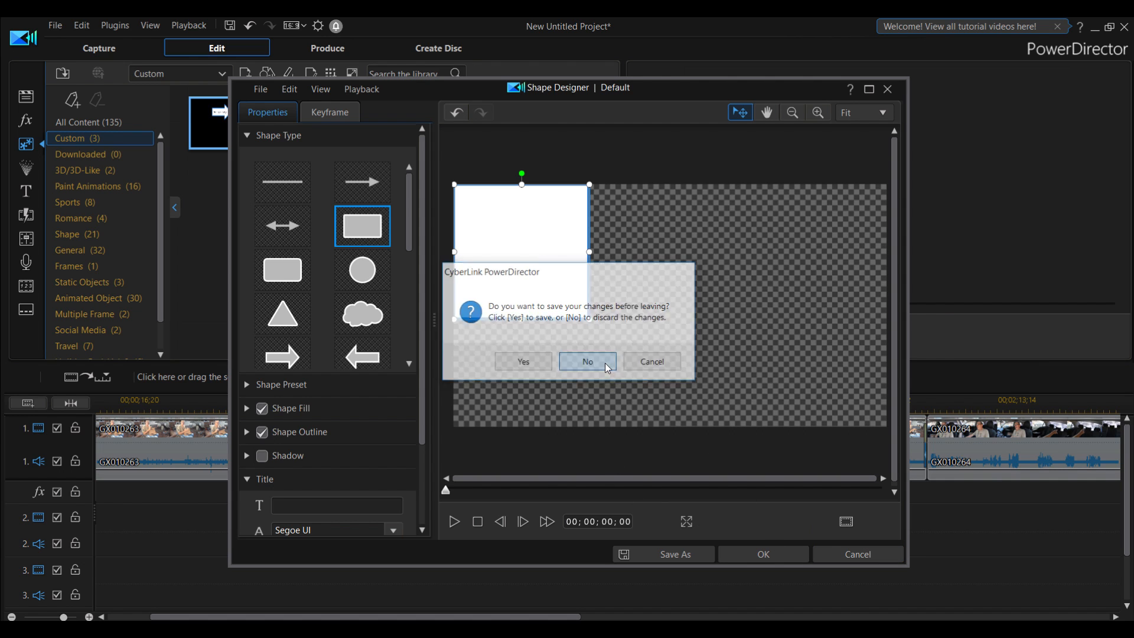
Step: Select the first clip on video track 1, create a new shape and move its square near the canvas's upper-right corner
left_click(248, 449)
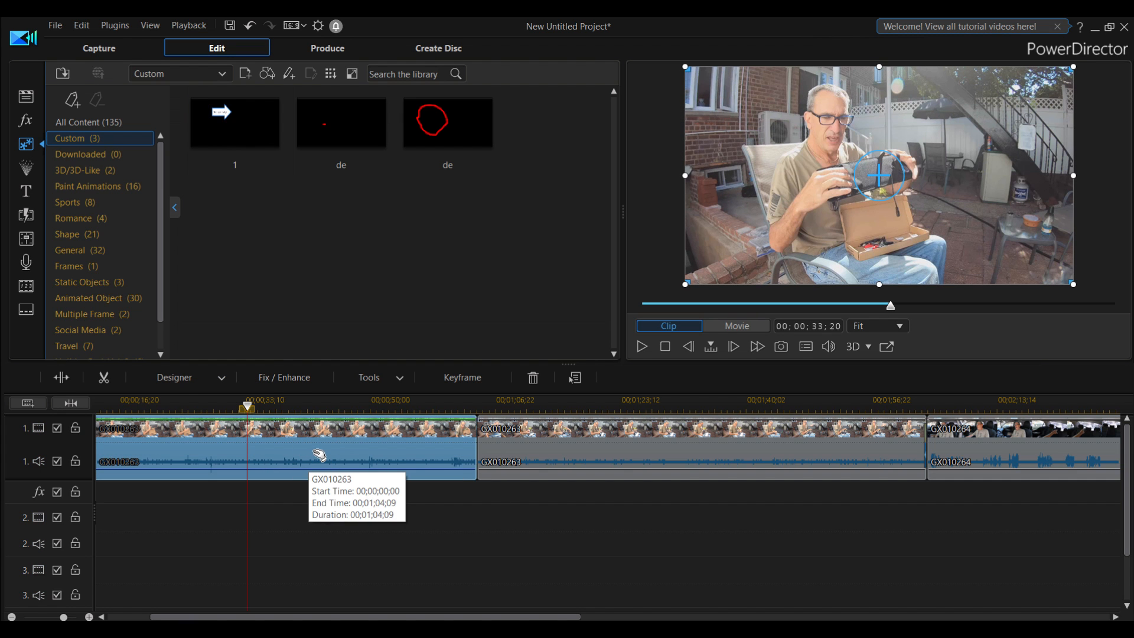
left_click(268, 75)
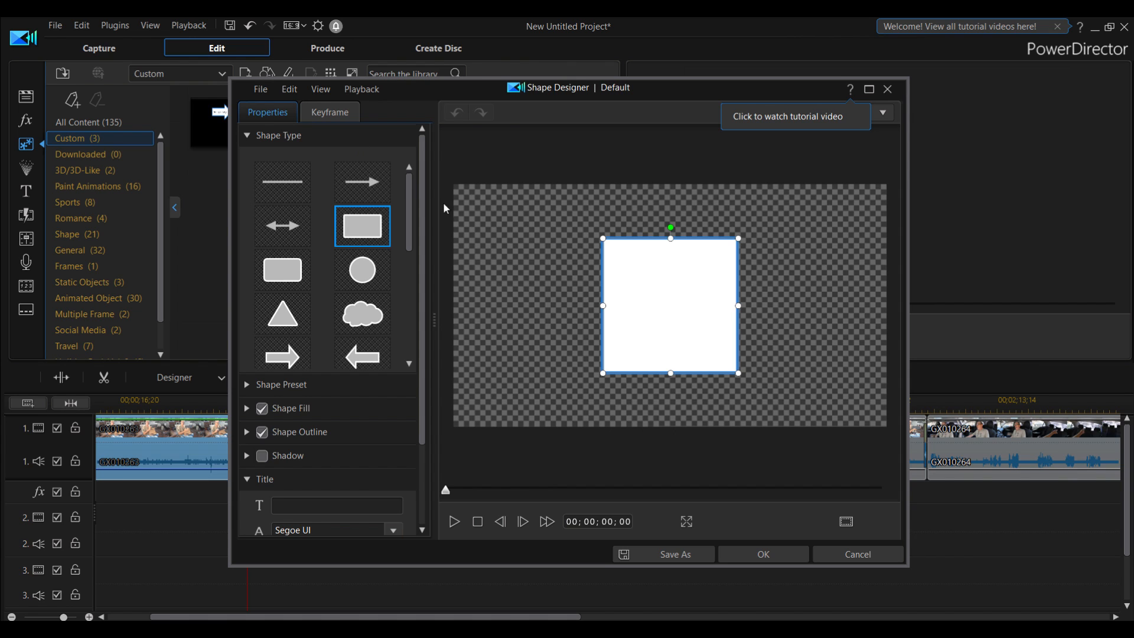
left_click_drag(638, 291, 787, 235)
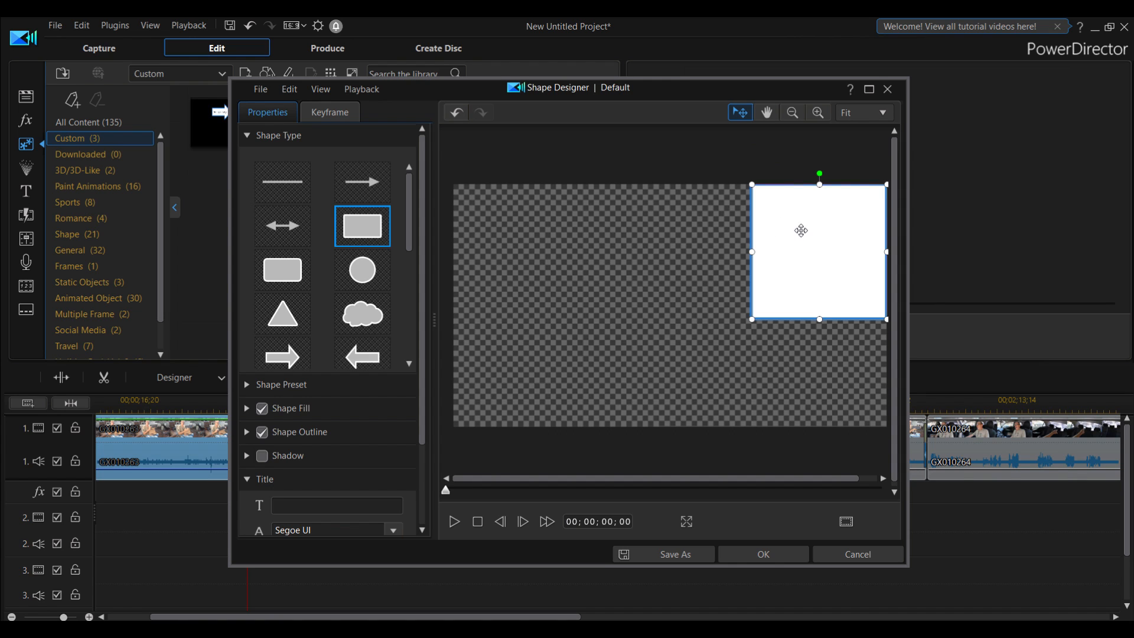
mouse_move(799, 229)
left_mouse_down()
mouse_move(737, 237)
mouse_move(805, 225)
mouse_move(815, 238)
mouse_move(790, 238)
left_mouse_up()
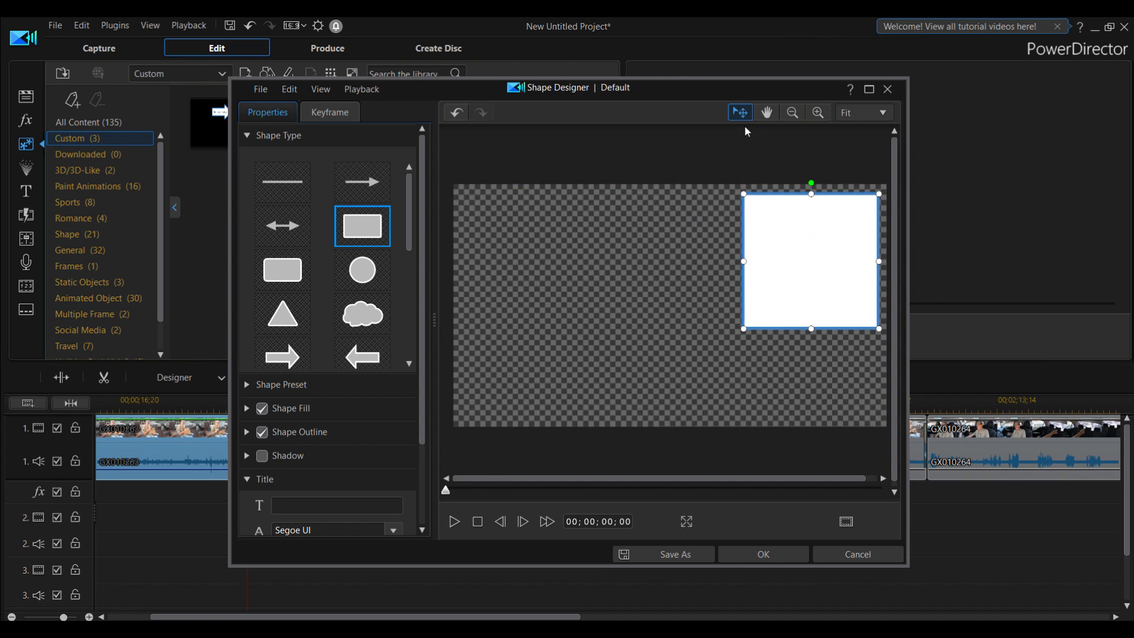
Step: Change the shape type to a rounded rectangle and enter the text "got it" inside it
left_click(766, 112)
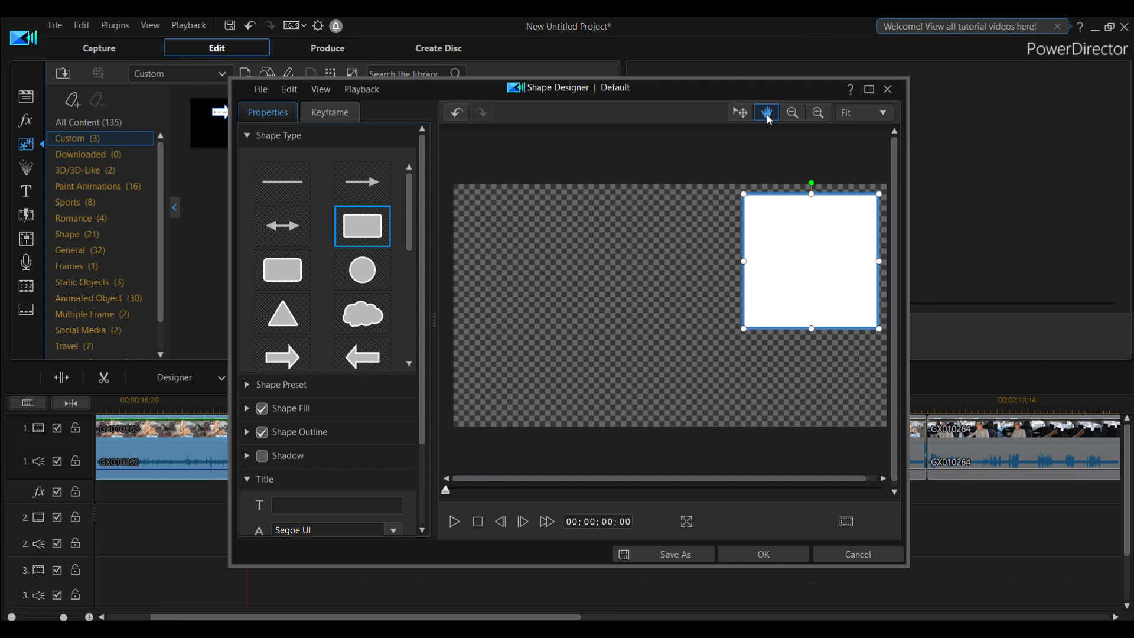
mouse_move(769, 244)
left_mouse_down()
mouse_move(679, 253)
mouse_move(770, 220)
mouse_move(768, 282)
mouse_move(767, 234)
left_mouse_up()
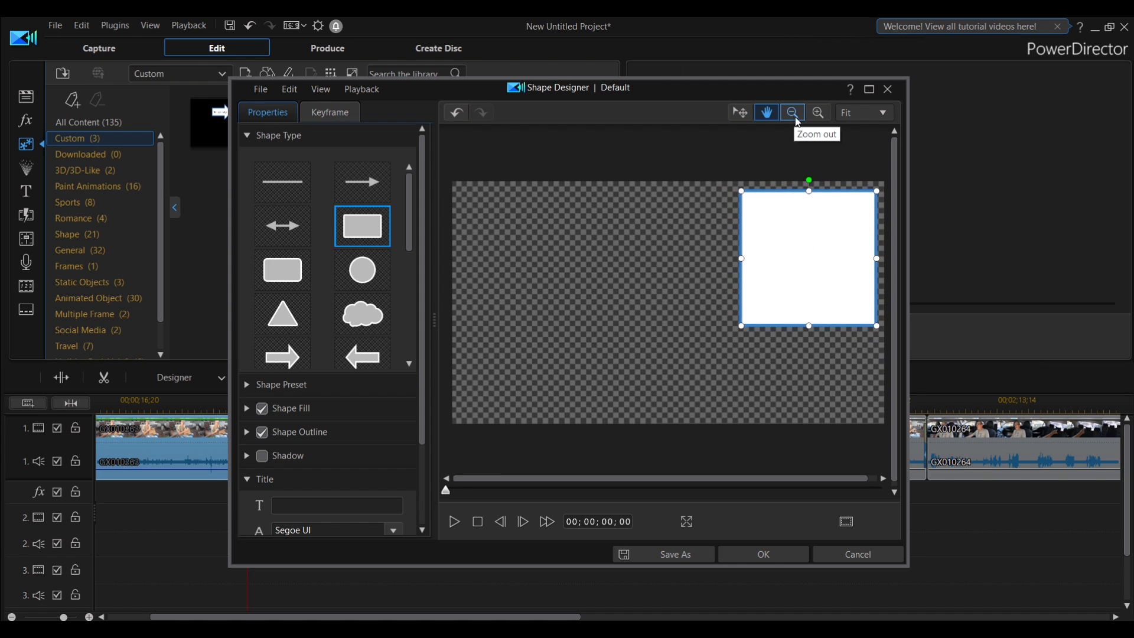
left_click(770, 149)
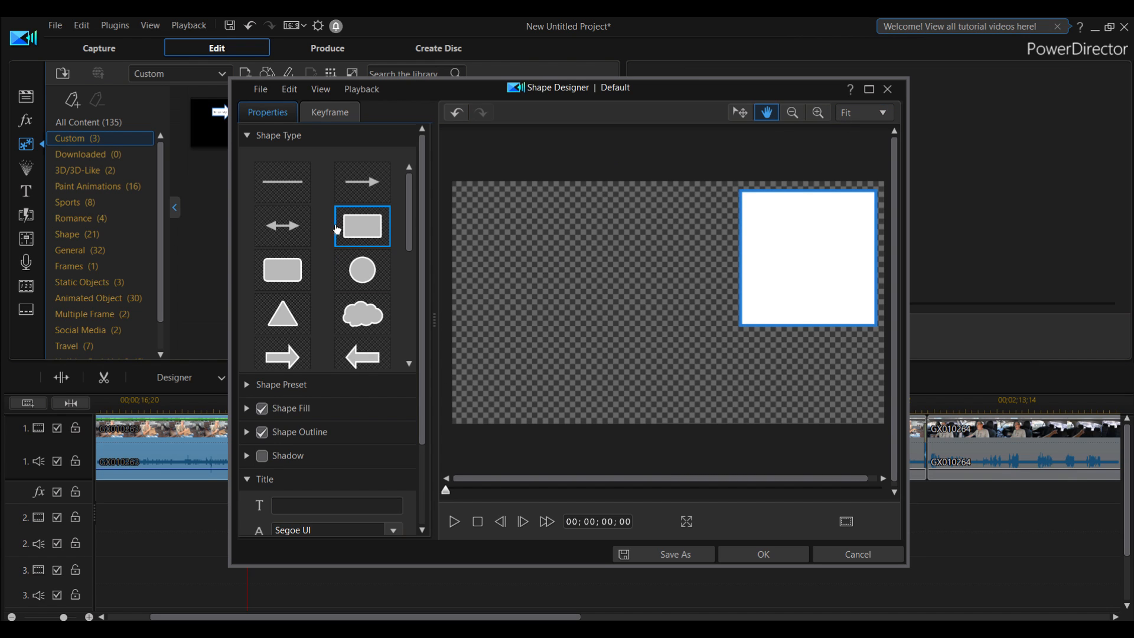
left_click(301, 184)
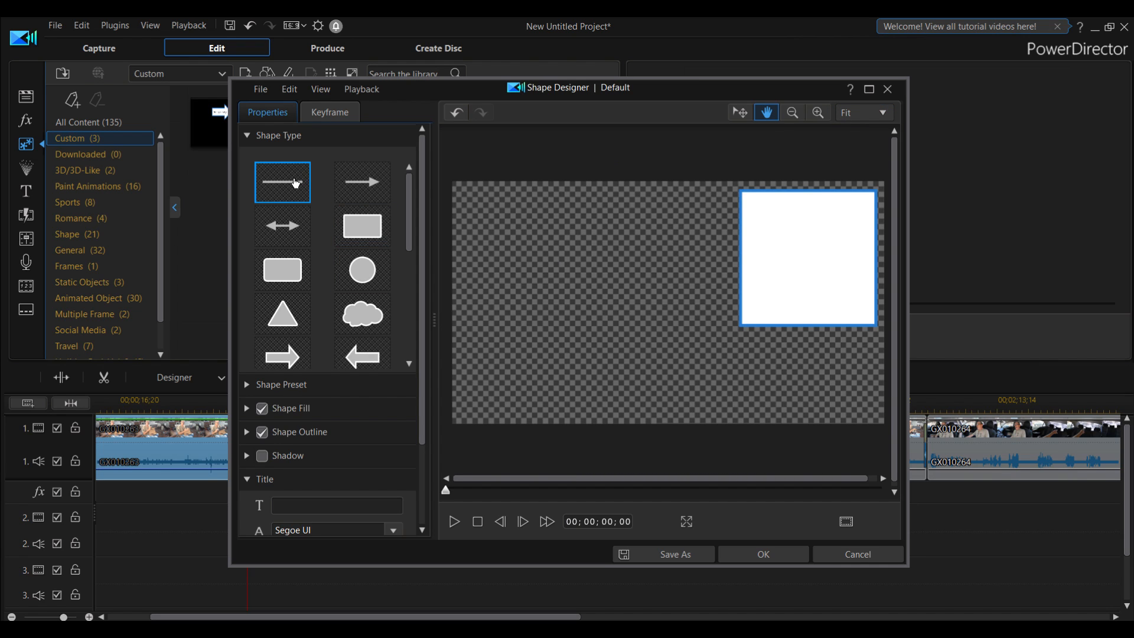
left_click(371, 189)
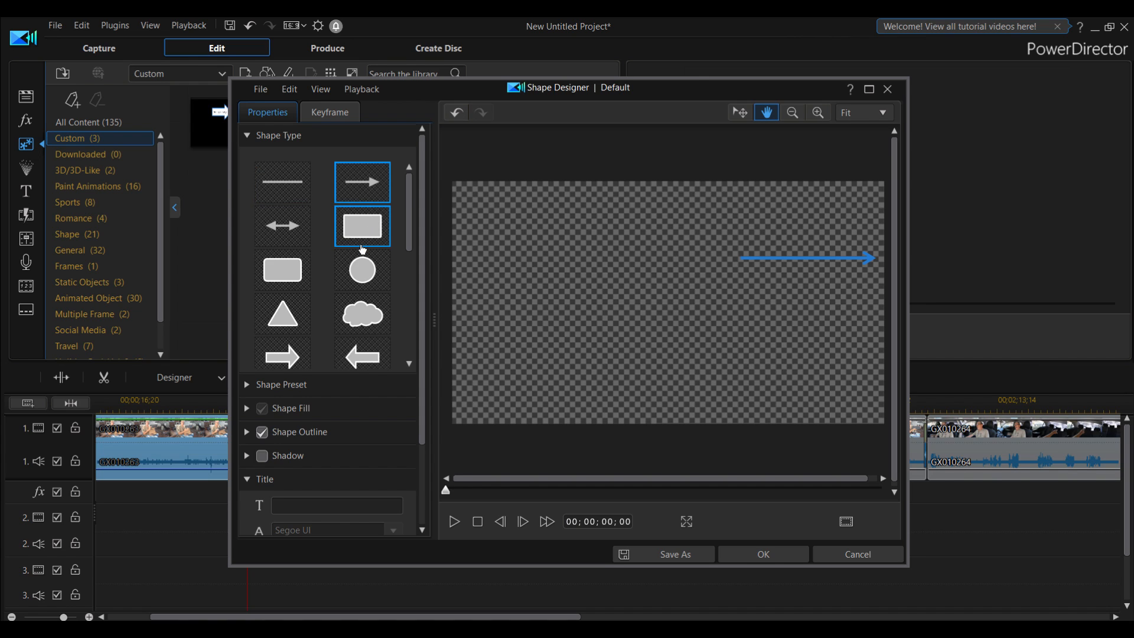
scroll(364, 246, "down", 1)
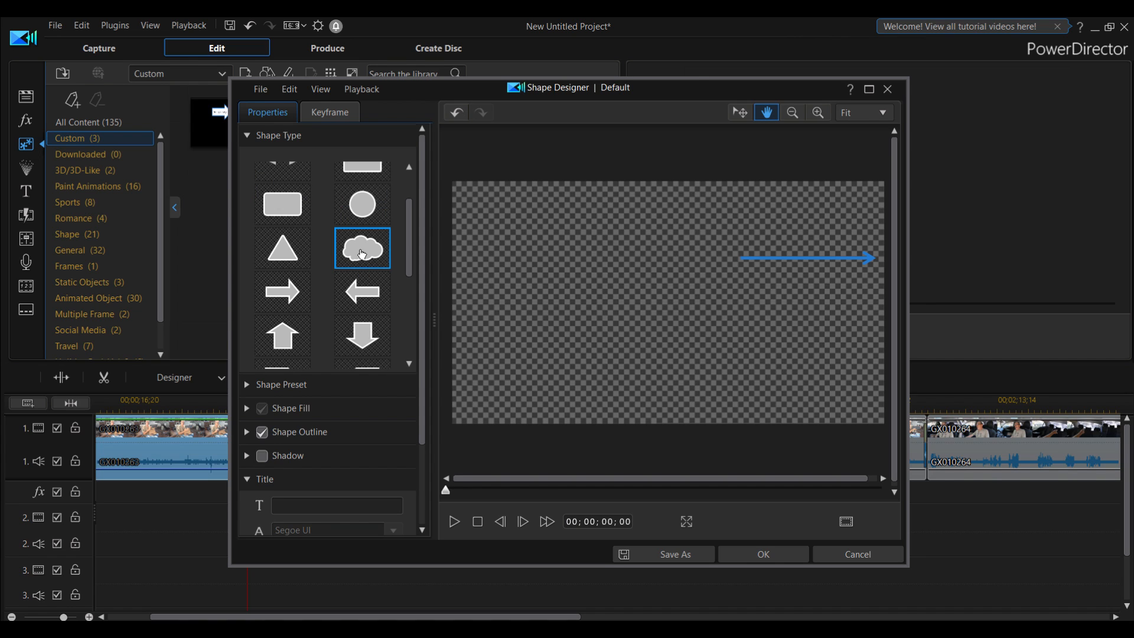
left_click(289, 204)
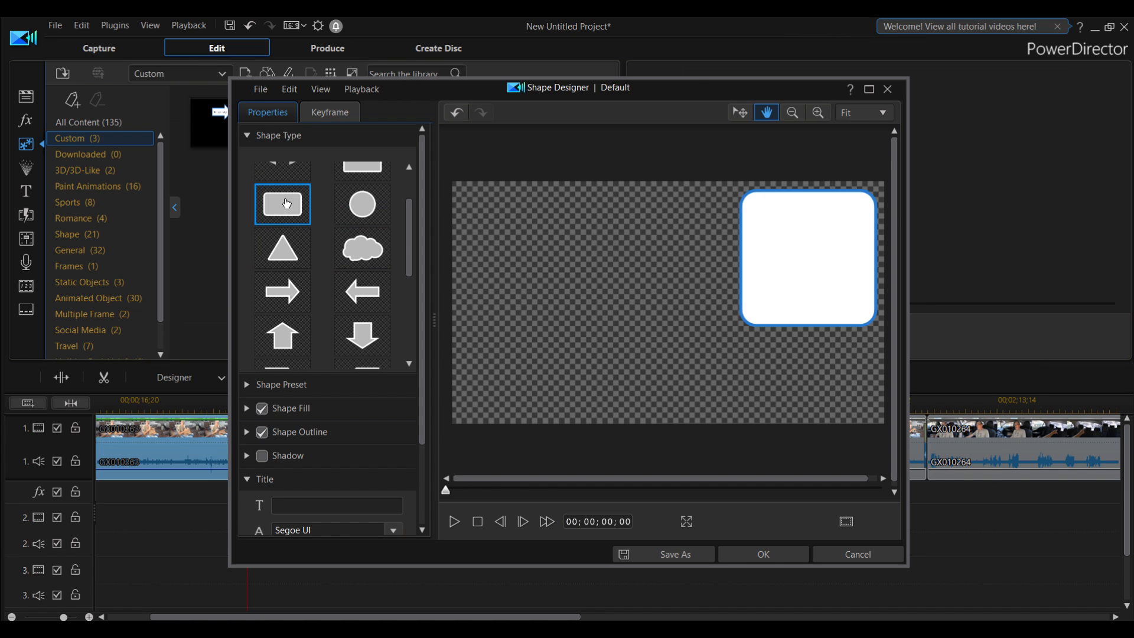
left_click(786, 264)
type("got it")
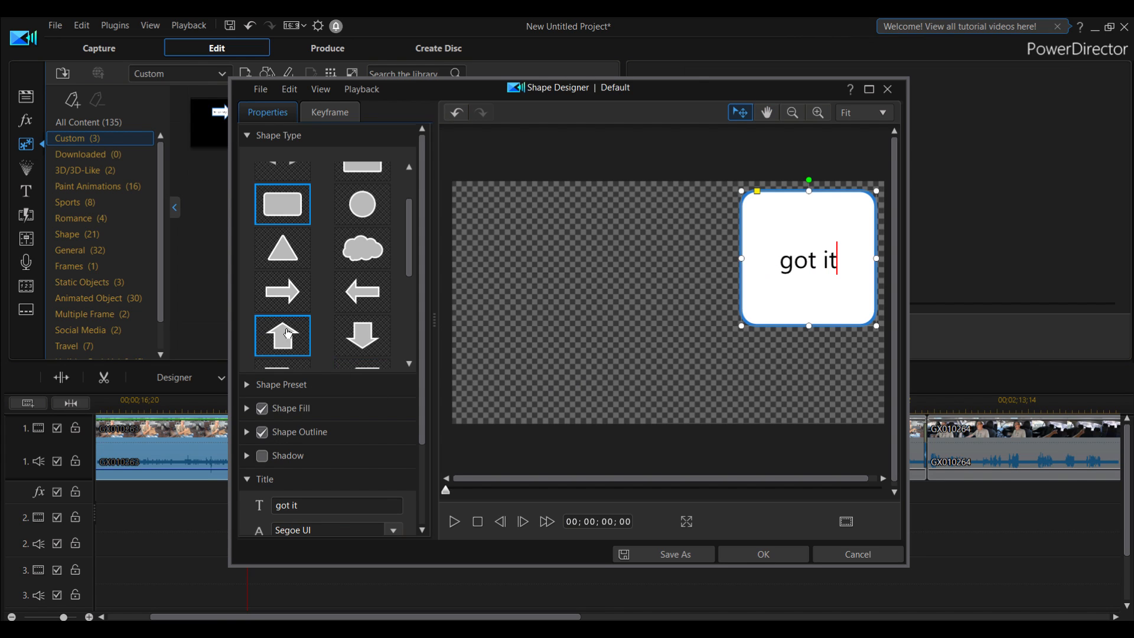
Step: Apply the dark purple shape preset with the blue-violet gradient outline to the rounded rectangle
left_click(246, 385)
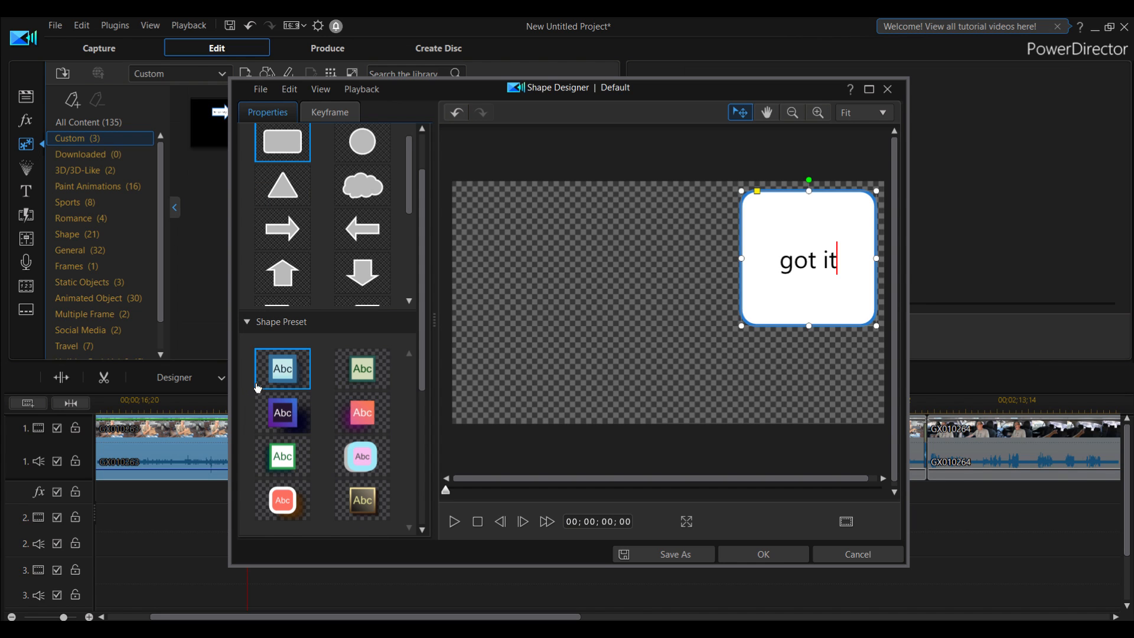
scroll(266, 378, "down", 2)
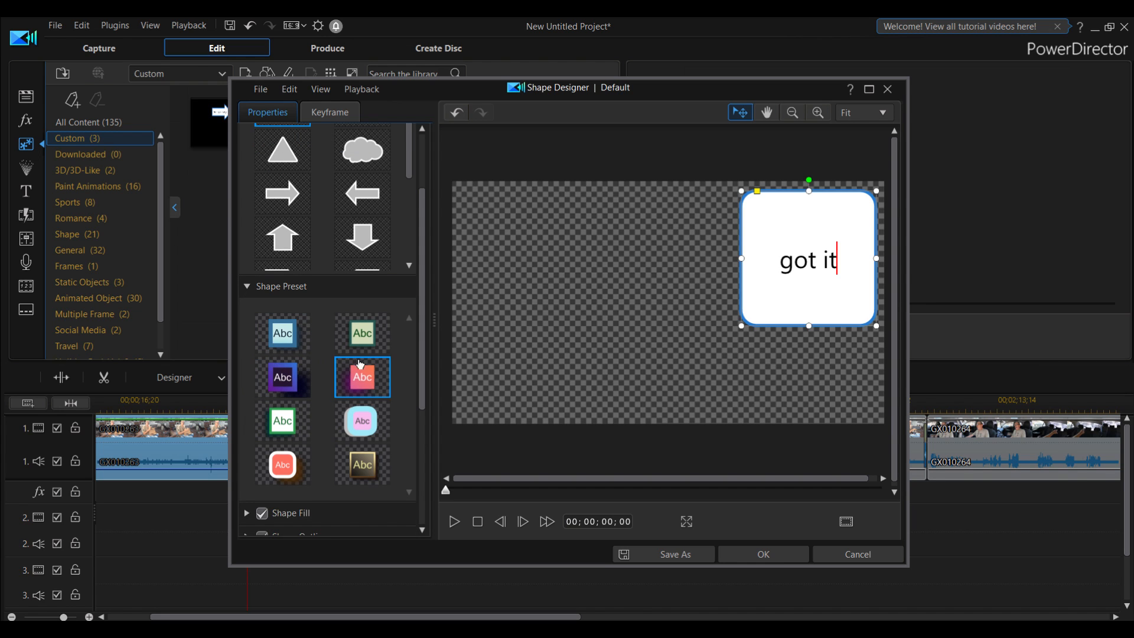
scroll(354, 381, "down", 2)
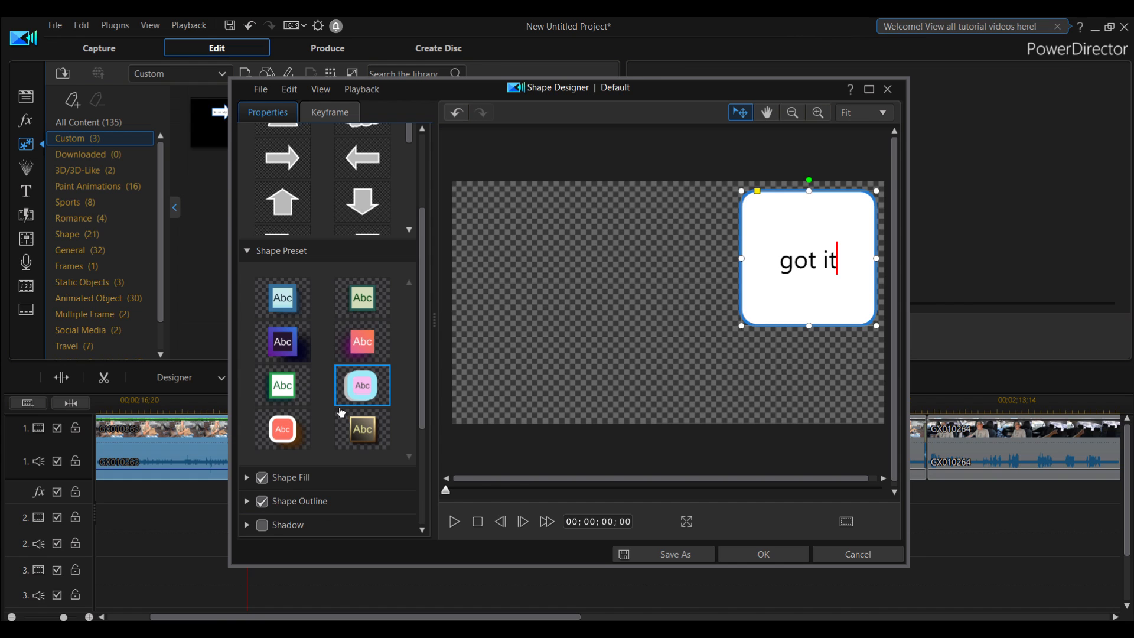
left_click(301, 349)
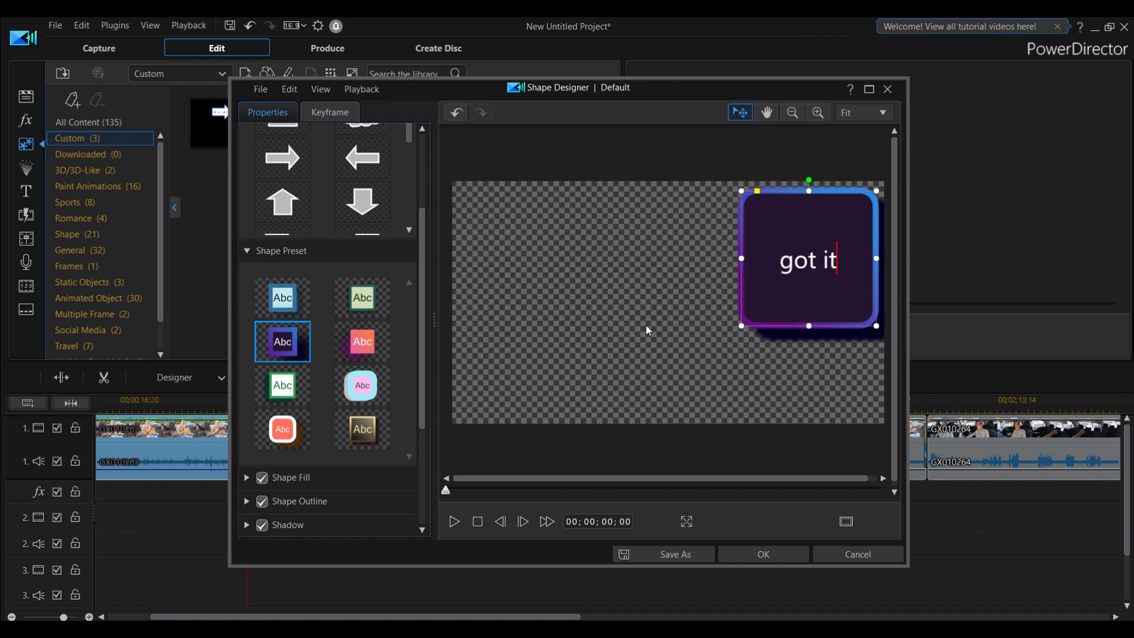
Step: Set the shape fill's blur to 10 and its opacity to 66%
scroll(289, 426, "down", 1)
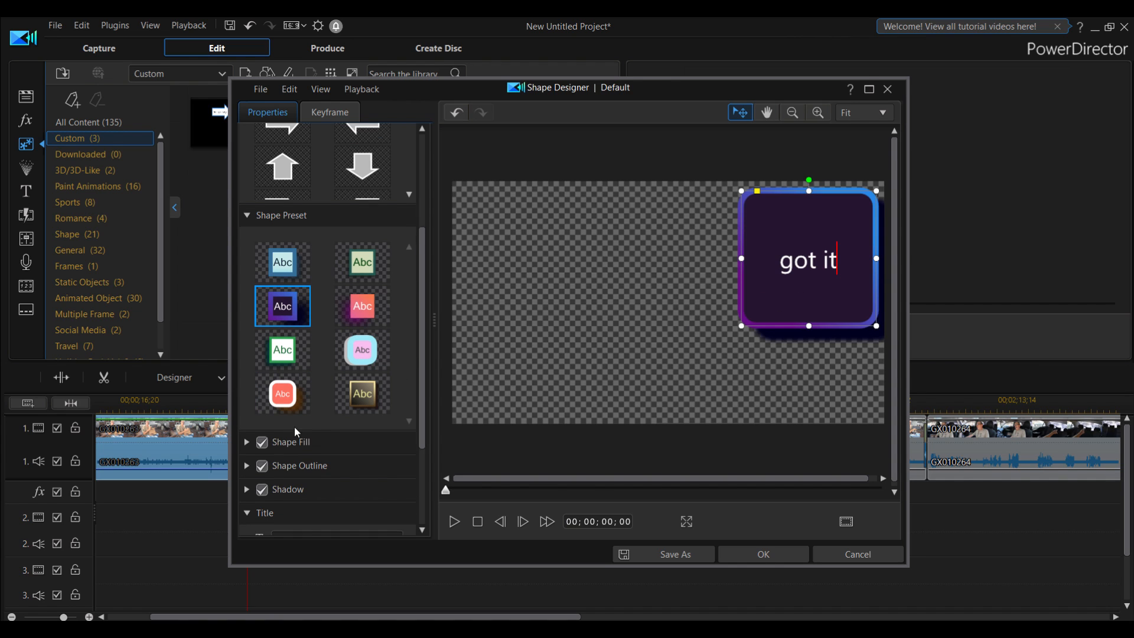
left_click(247, 443)
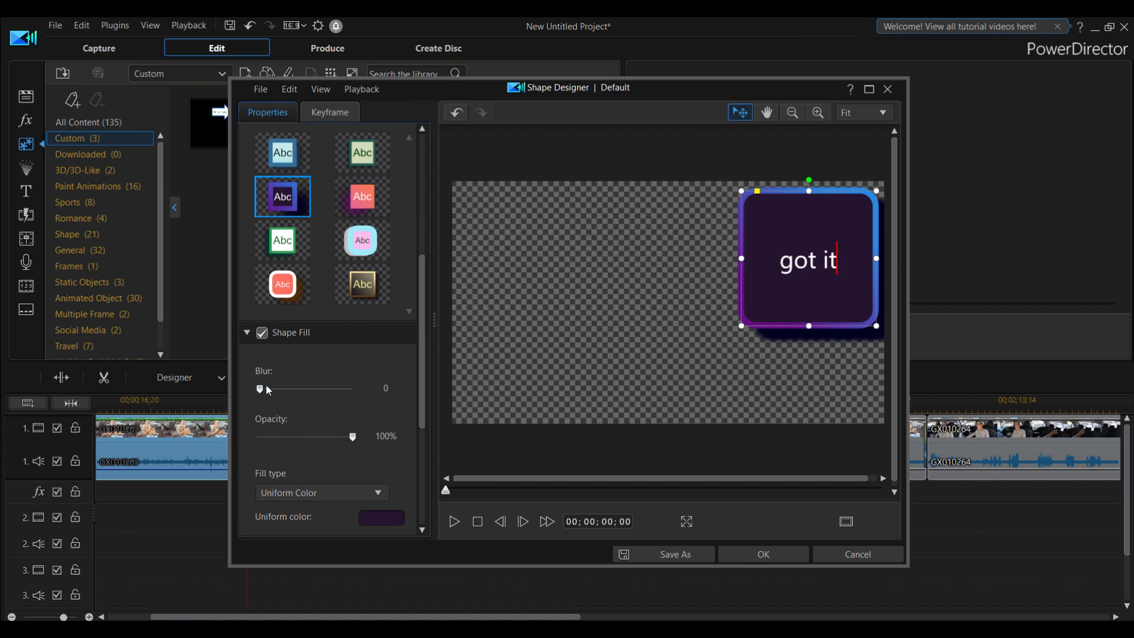
left_click_drag(290, 389, 306, 390)
left_click_drag(355, 440, 323, 440)
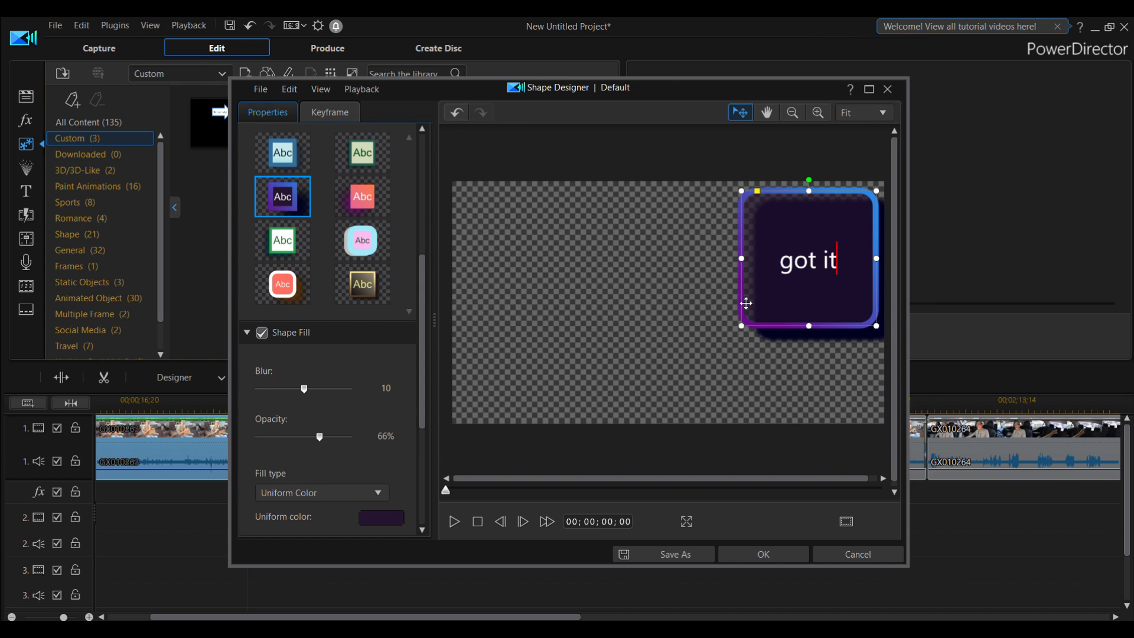
Step: Set the shape's uniform fill color to pure blue (0, 0, 255), keeping the Uniform Color fill type
left_click(369, 521)
left_click(486, 295)
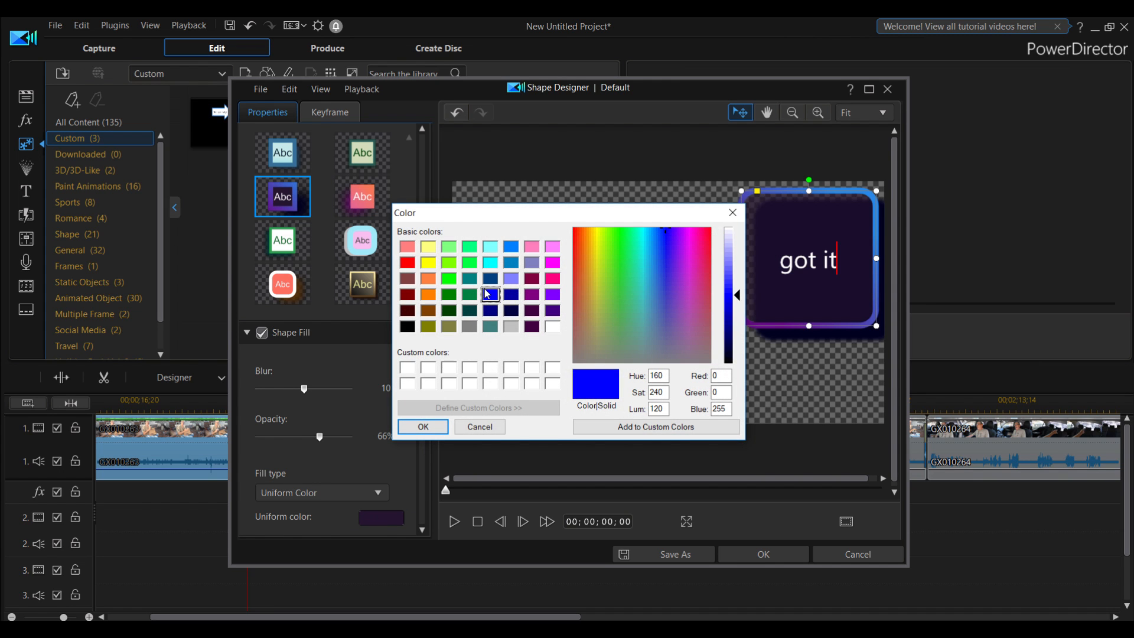
left_click(423, 427)
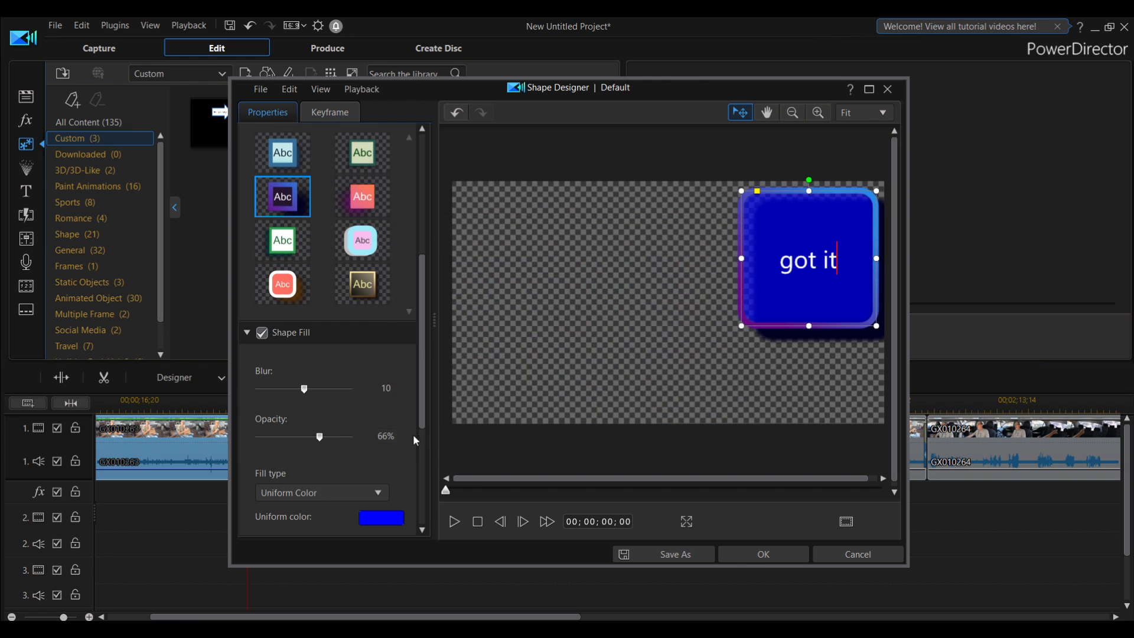
left_click(378, 492)
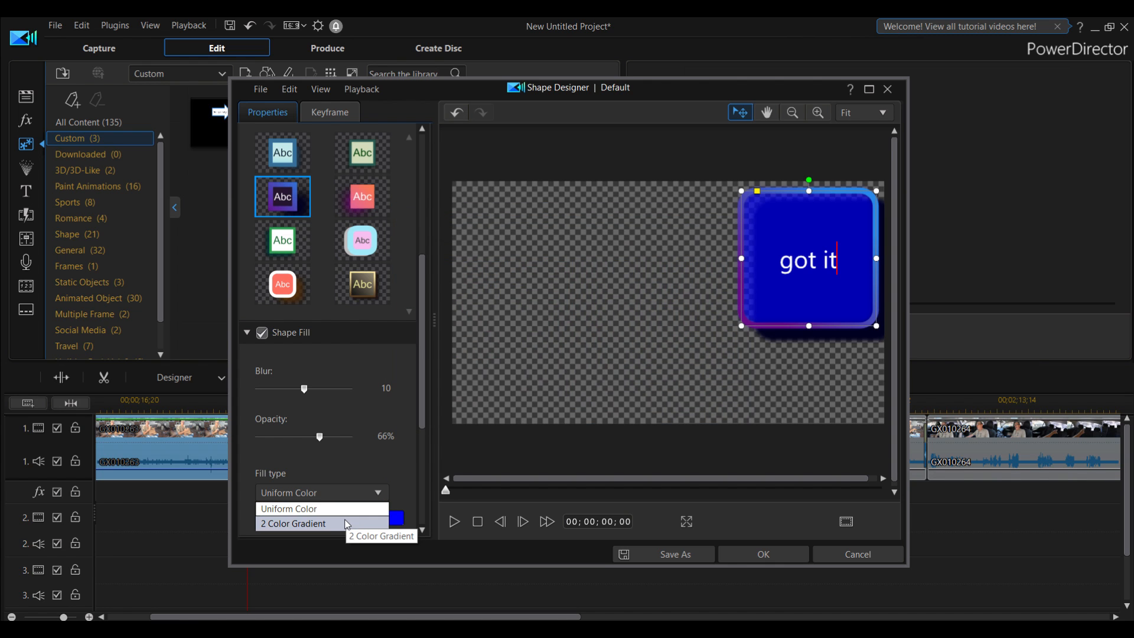
left_click(389, 461)
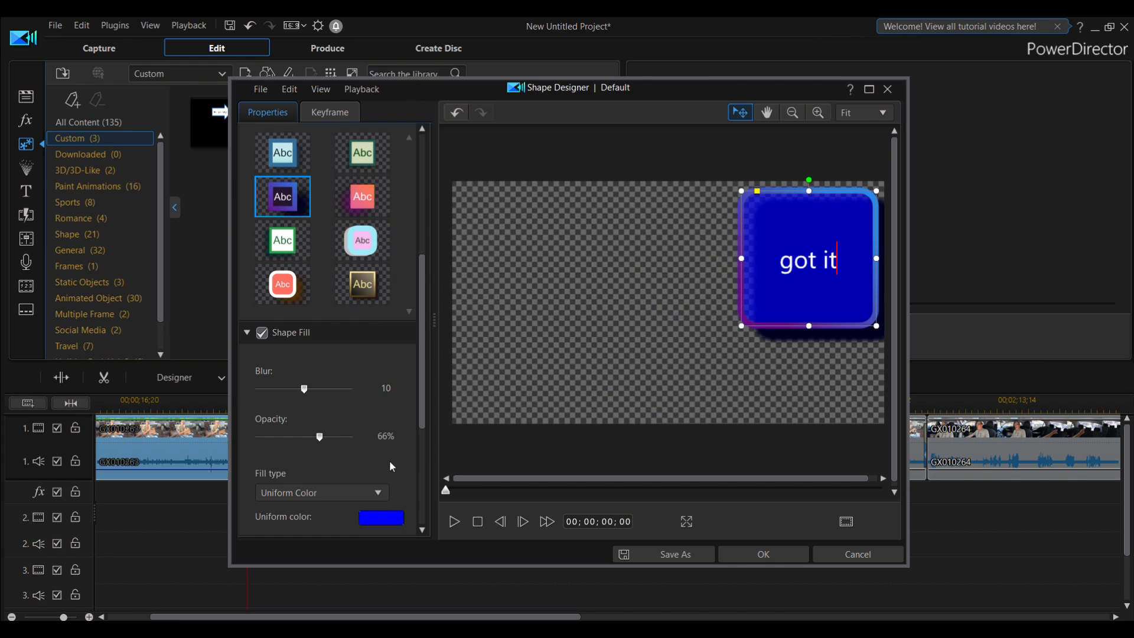
Step: Change the shape outline's line type to dotted, after trying the dashed style
left_click_drag(423, 414, 410, 464)
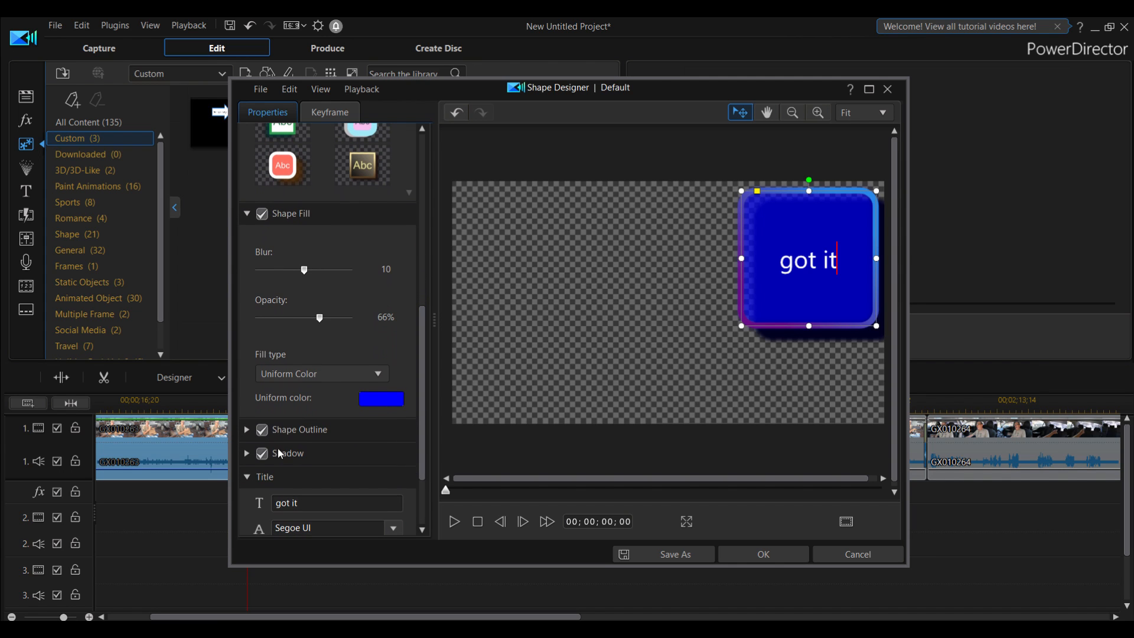
left_click(247, 431)
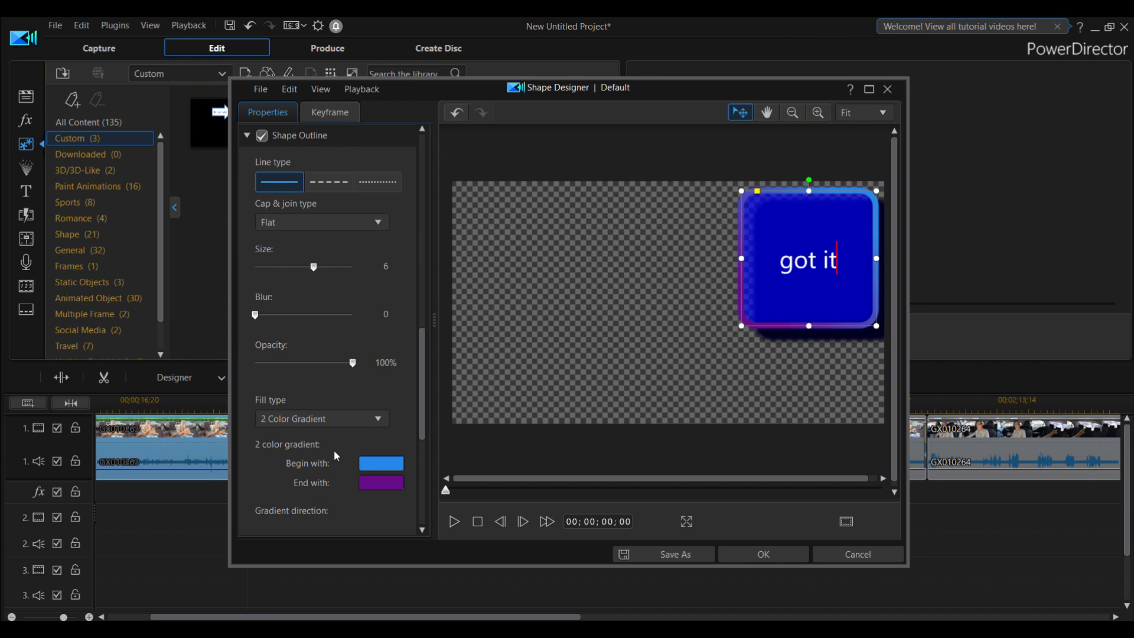
left_click(320, 184)
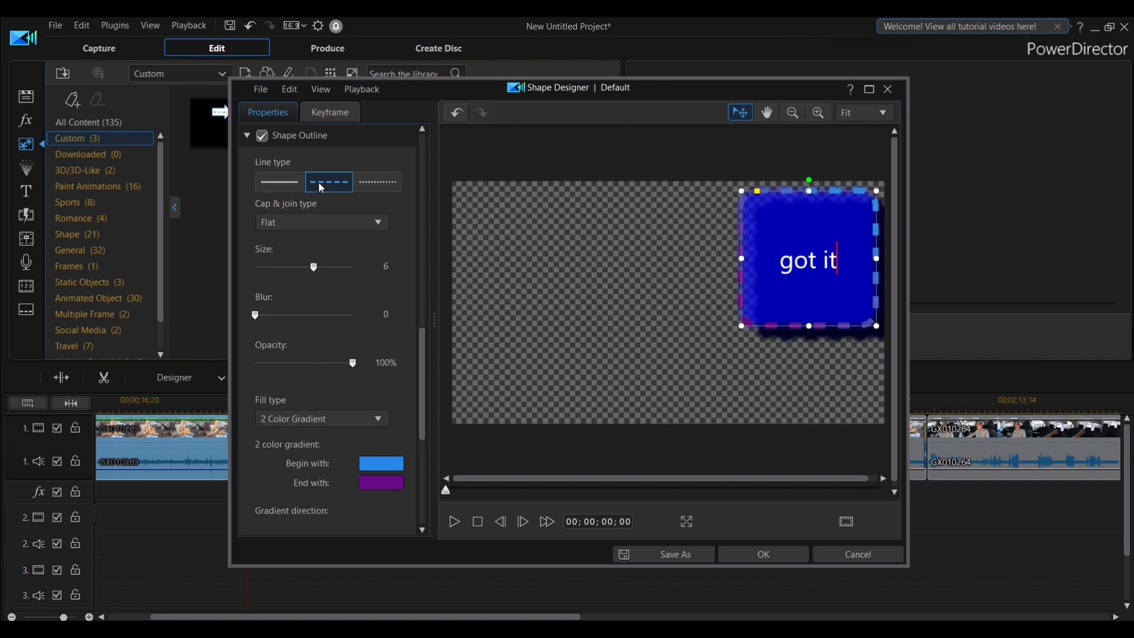
left_click(371, 186)
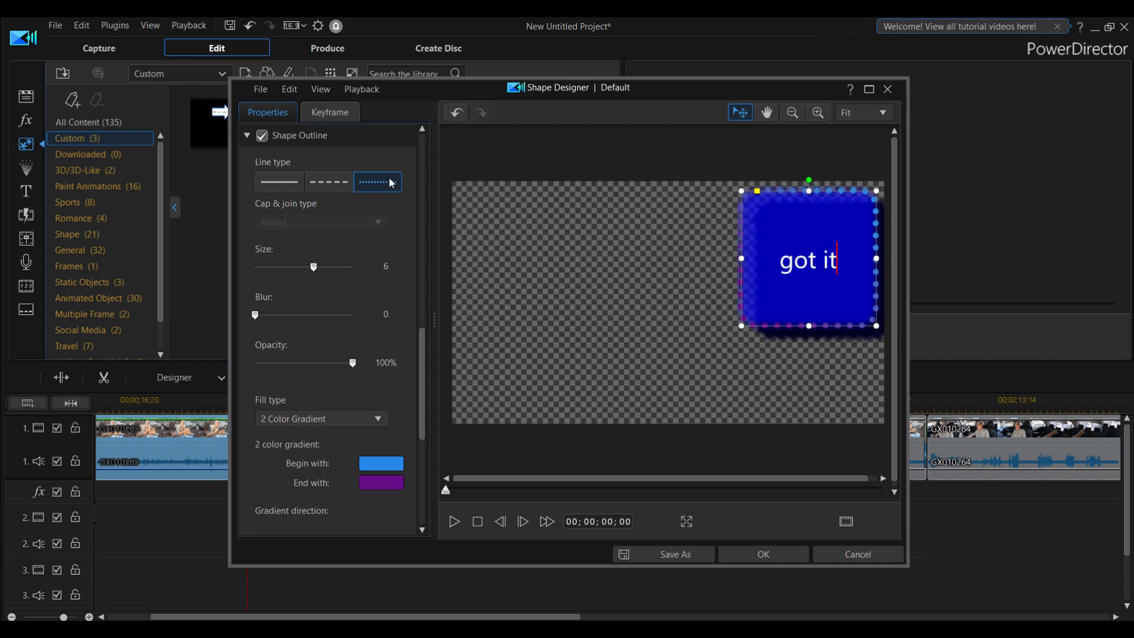
left_click(247, 136)
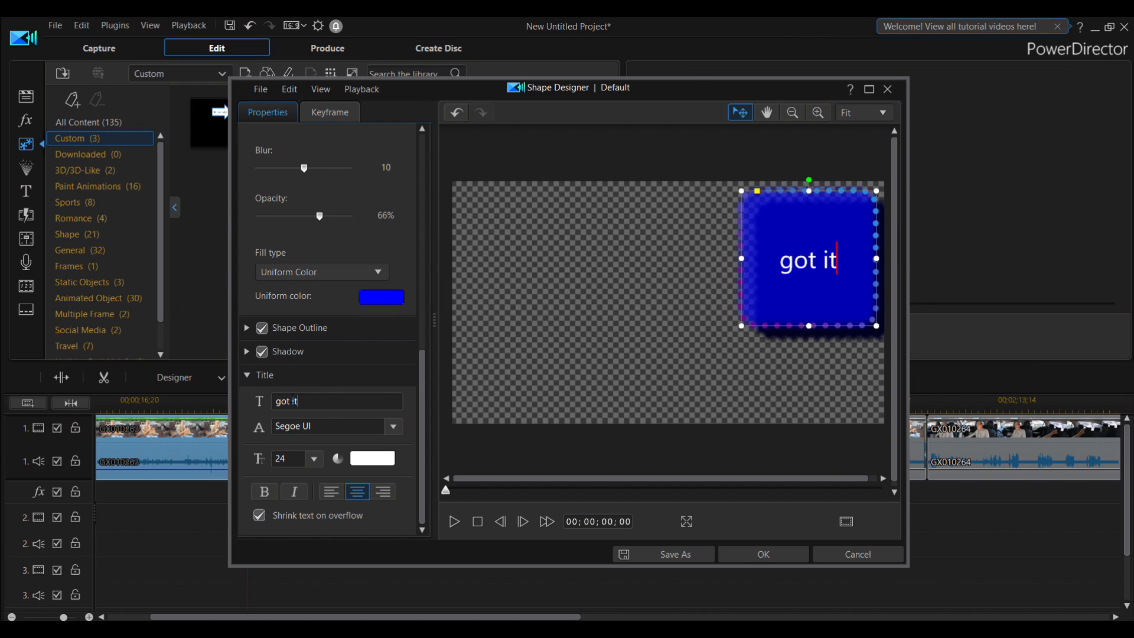
Step: Set the font of the shape's "got it" title text to Snowdrift
left_click_drag(308, 403, 273, 397)
left_click(394, 426)
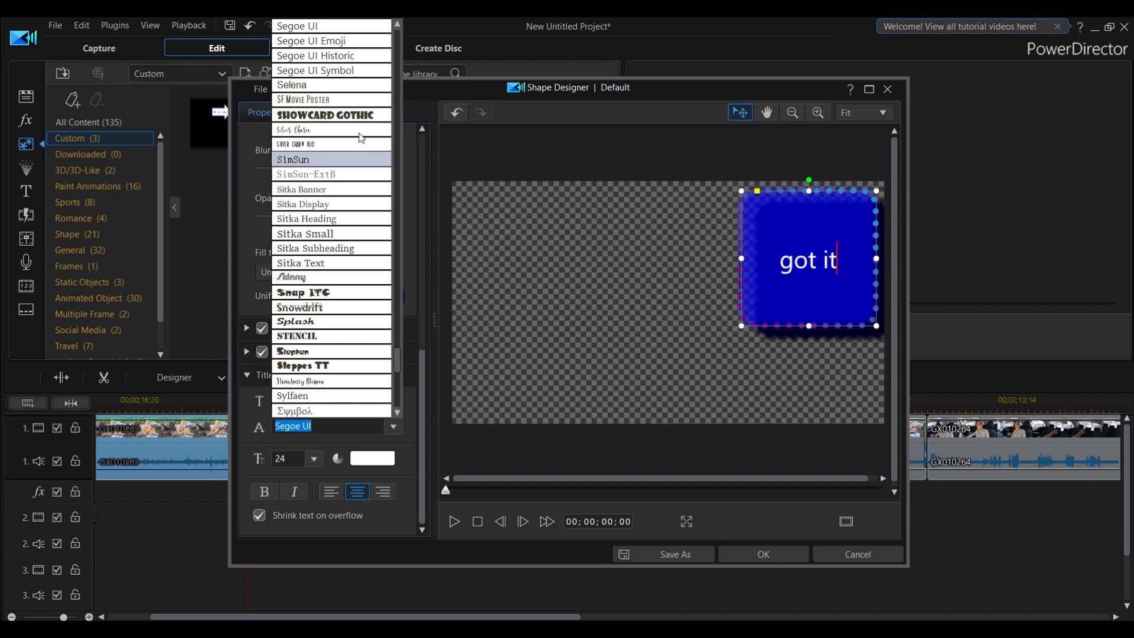
scroll(325, 114, "down", 1)
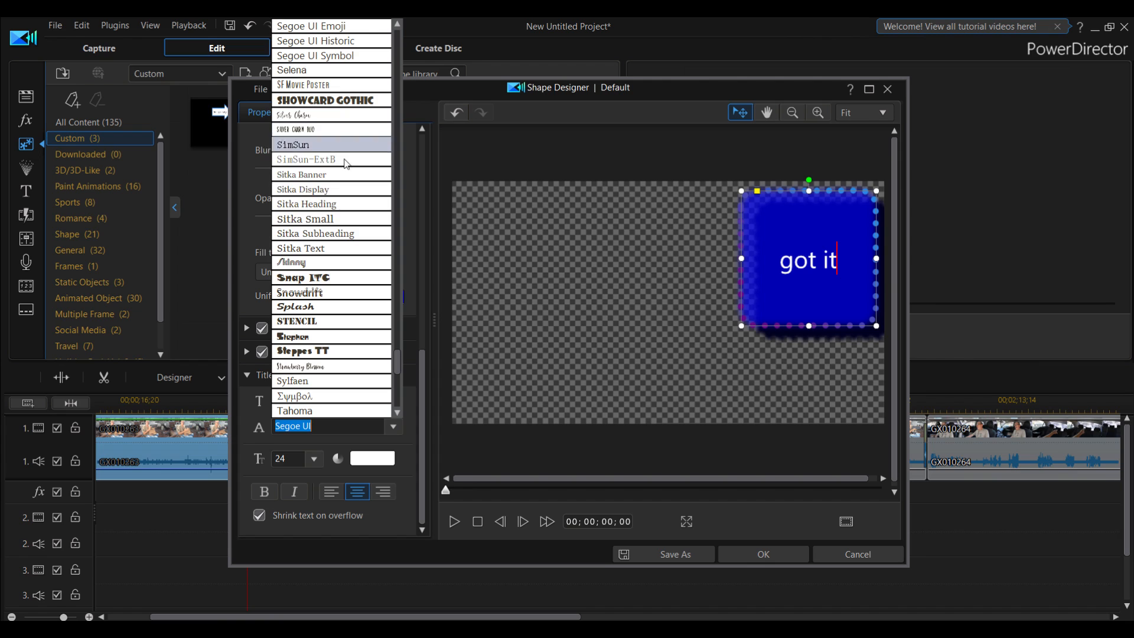
left_click(325, 292)
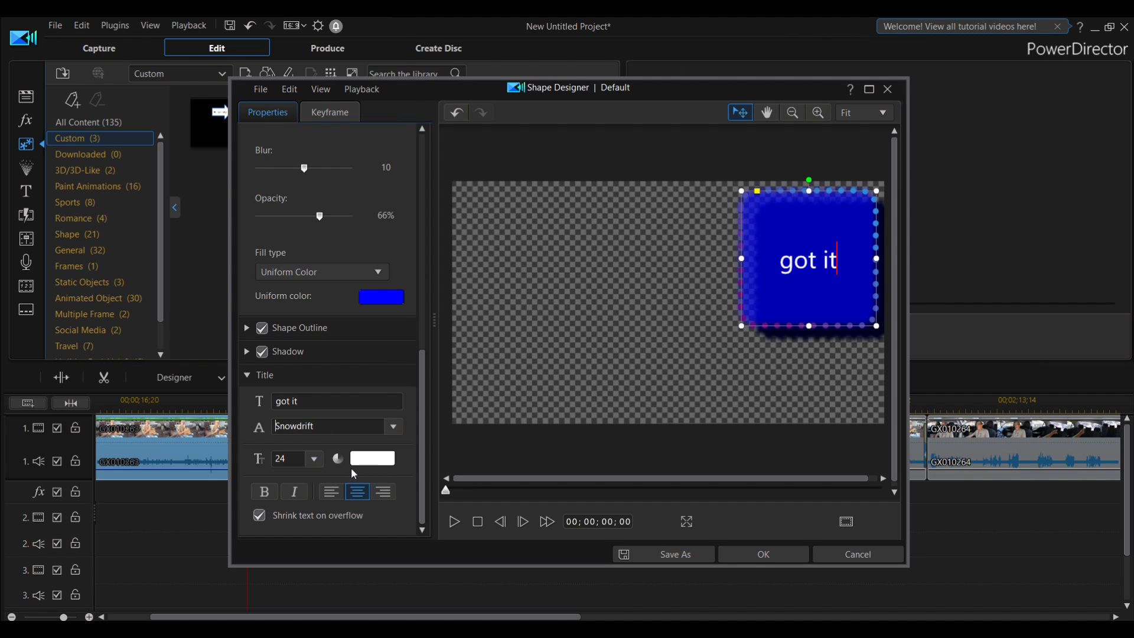
left_click(369, 464)
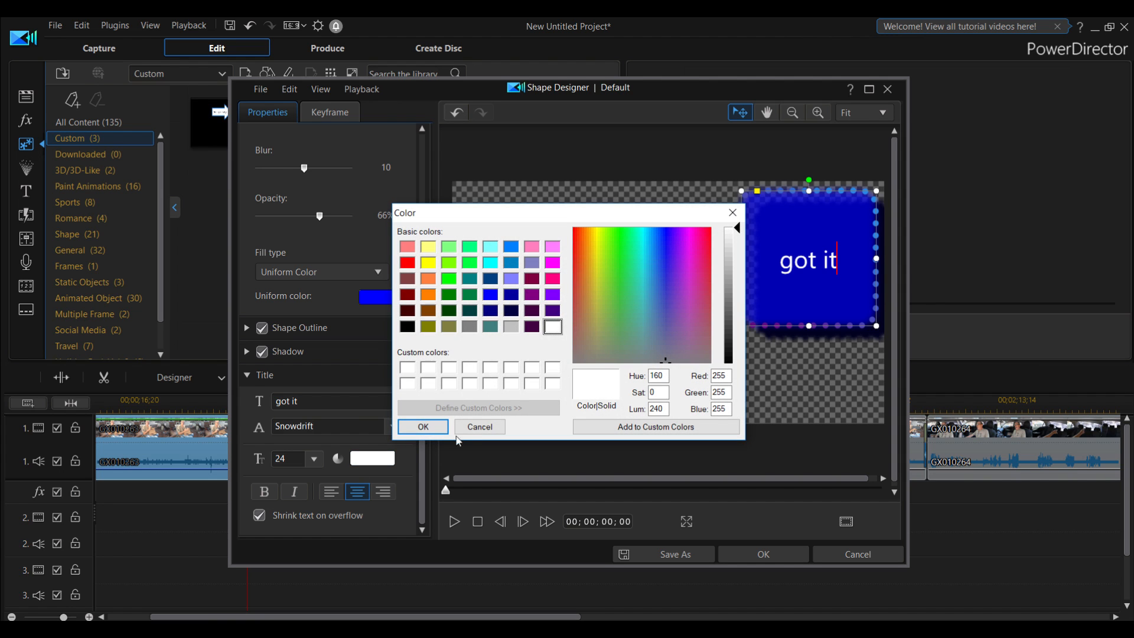
left_click(479, 427)
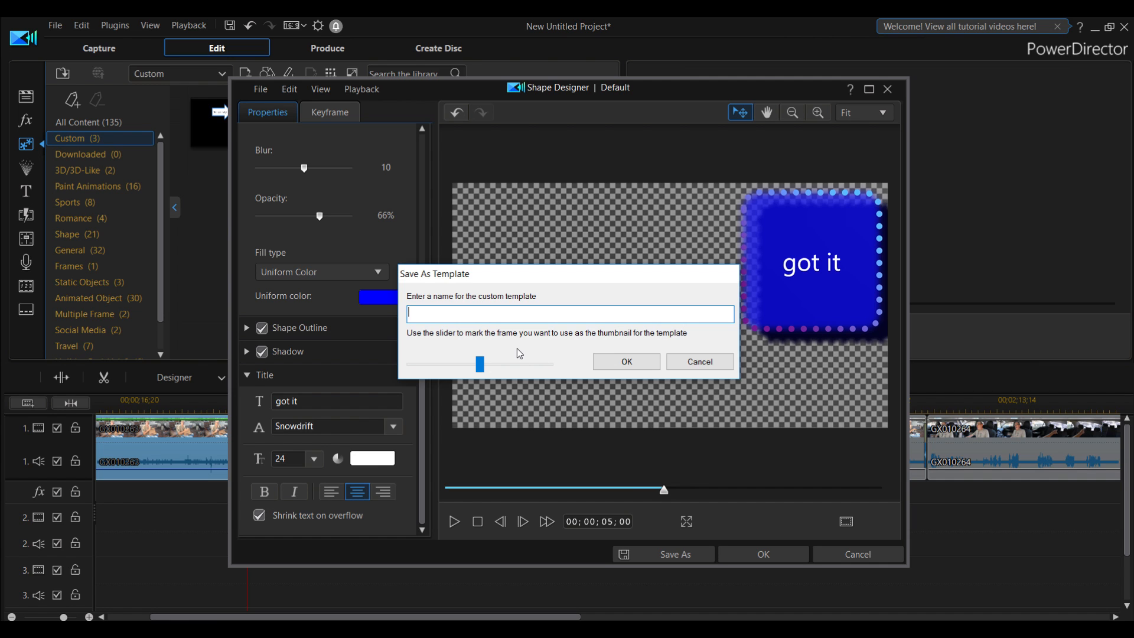
Step: Save the shape as a custom template named "2" and place it on video track 2 at about 14 seconds
type("2")
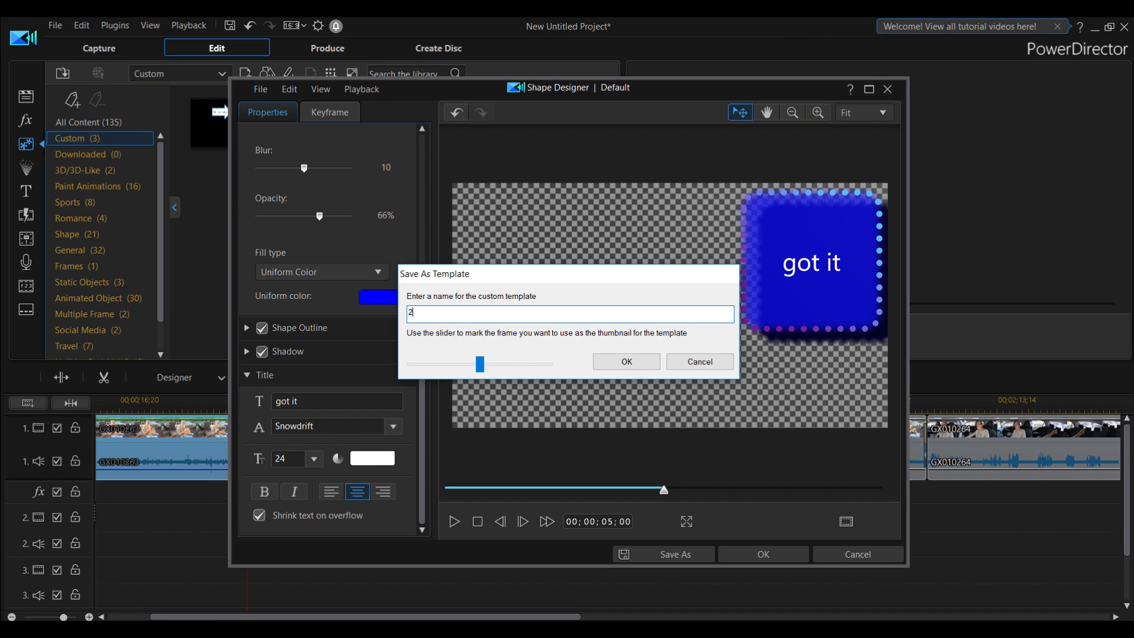
left_click(622, 359)
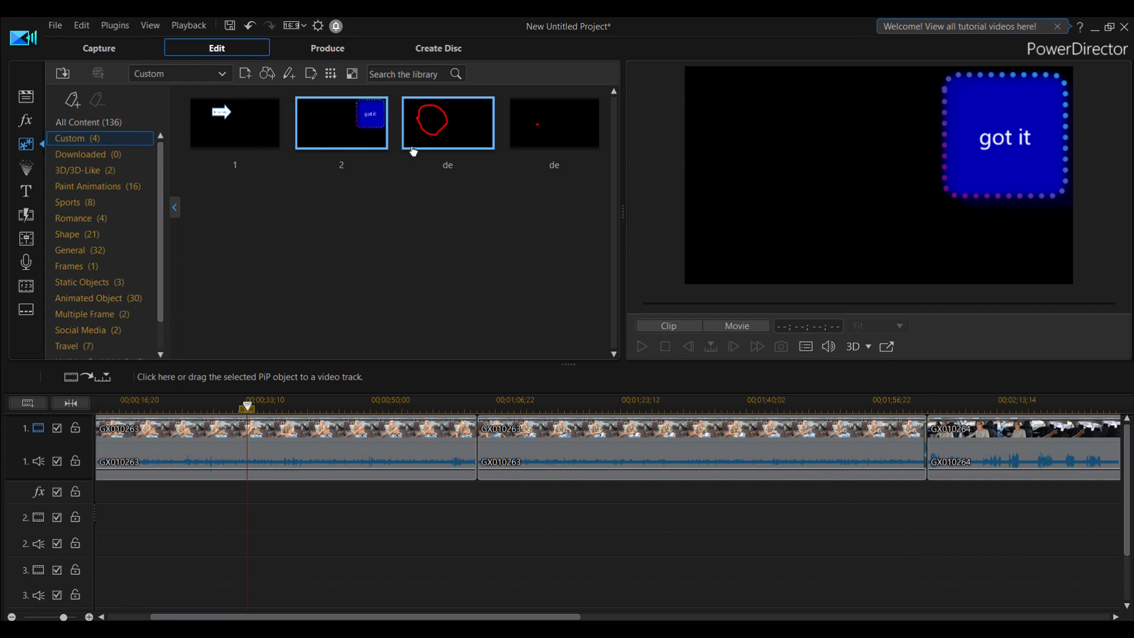
left_click_drag(341, 127, 158, 526)
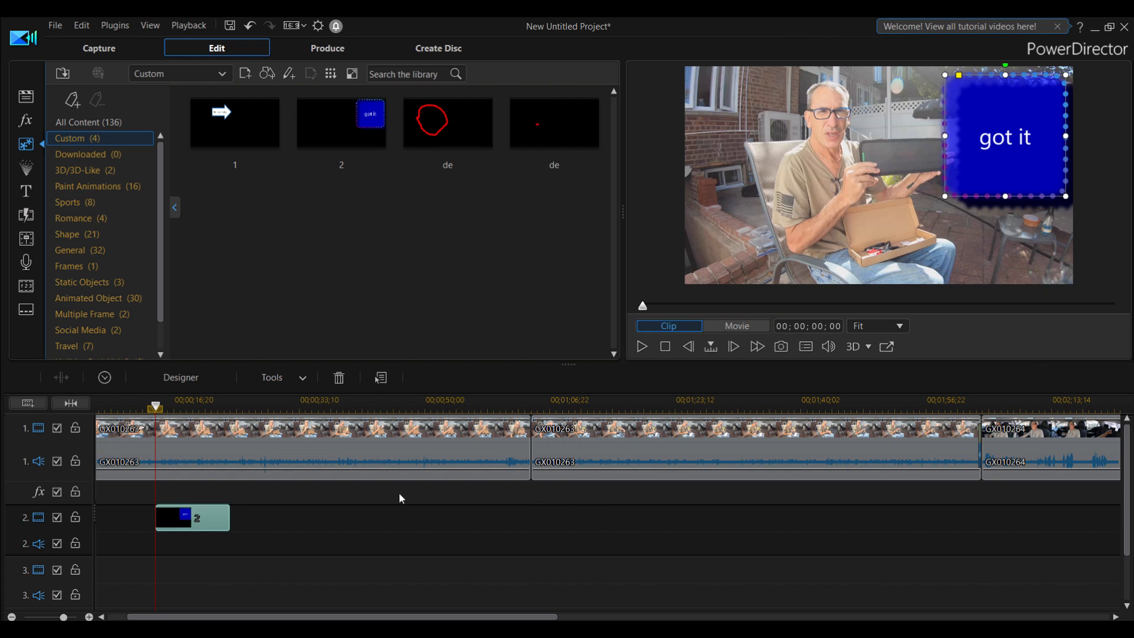
Step: Scrub the timeline across the start of the shape clip to preview its appearance over the video, stopping at about 16 seconds
left_click(157, 407)
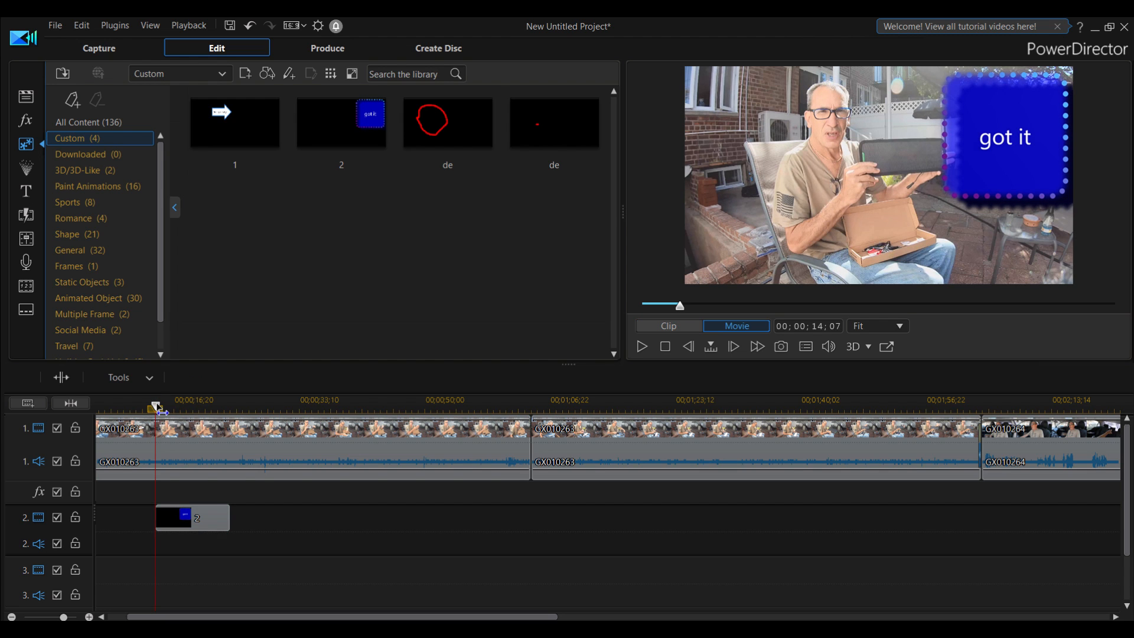
left_click_drag(159, 410, 155, 409)
left_click(169, 438)
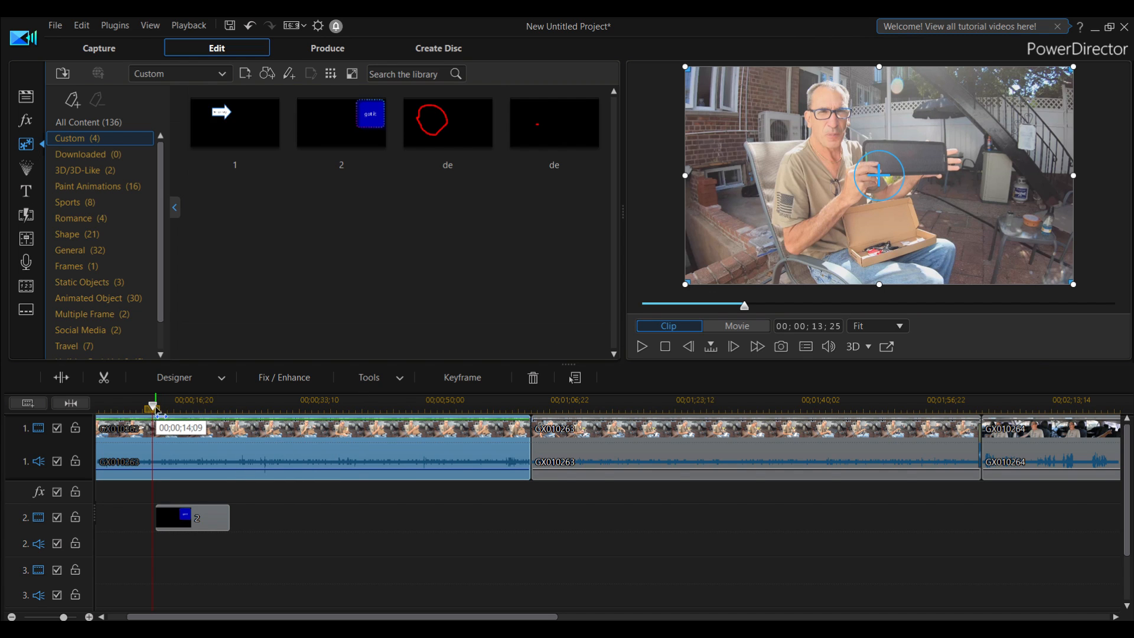
left_click_drag(153, 408, 173, 408)
left_click(173, 430)
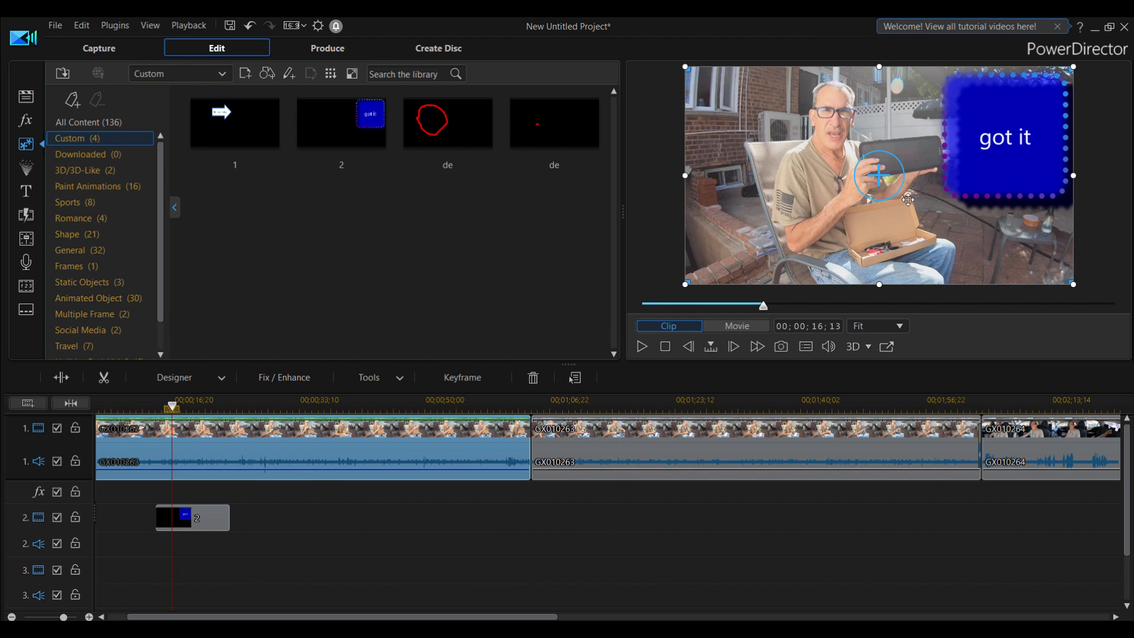
Step: Shrink the "got it" shape to about half its width and position it beside the man's head, just above the black case
left_click(984, 155)
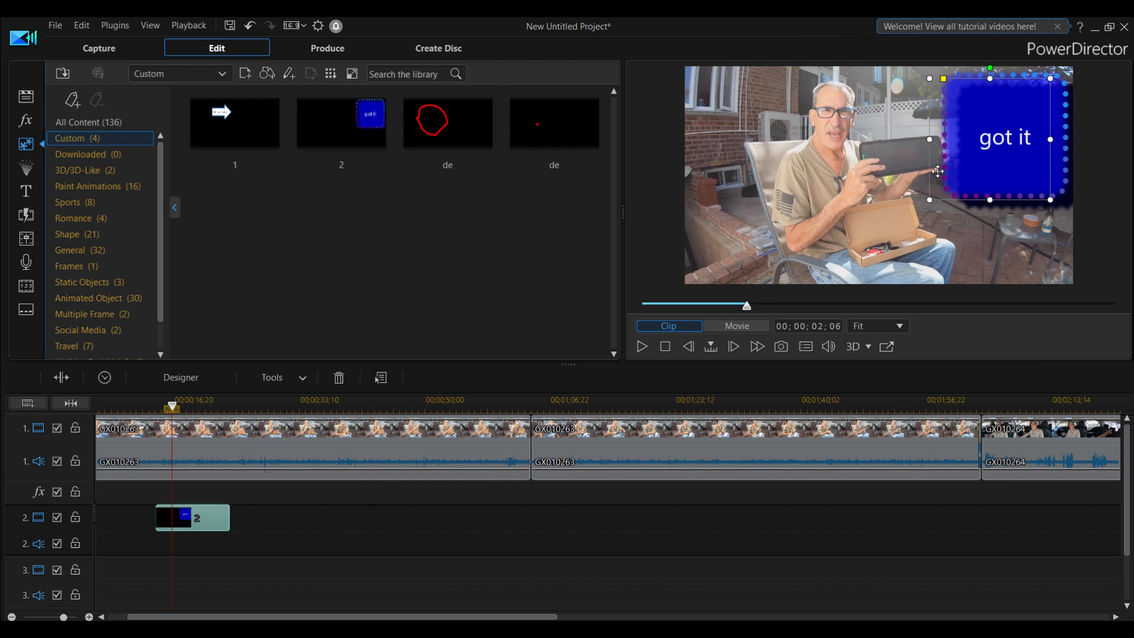
left_click_drag(961, 171, 792, 175)
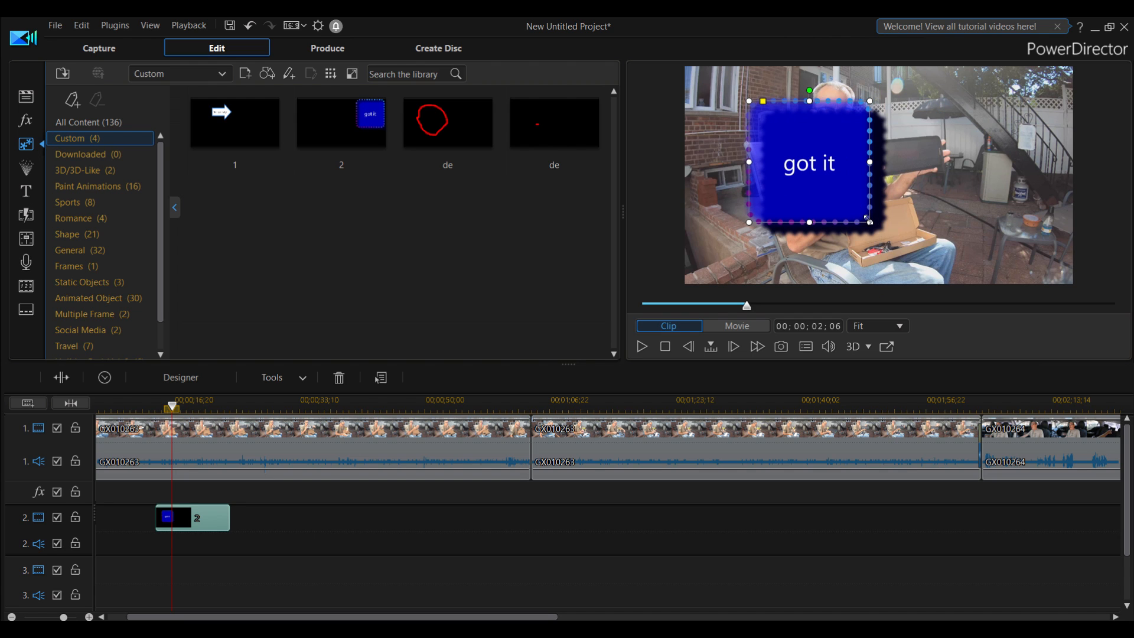
left_click_drag(868, 220, 910, 120)
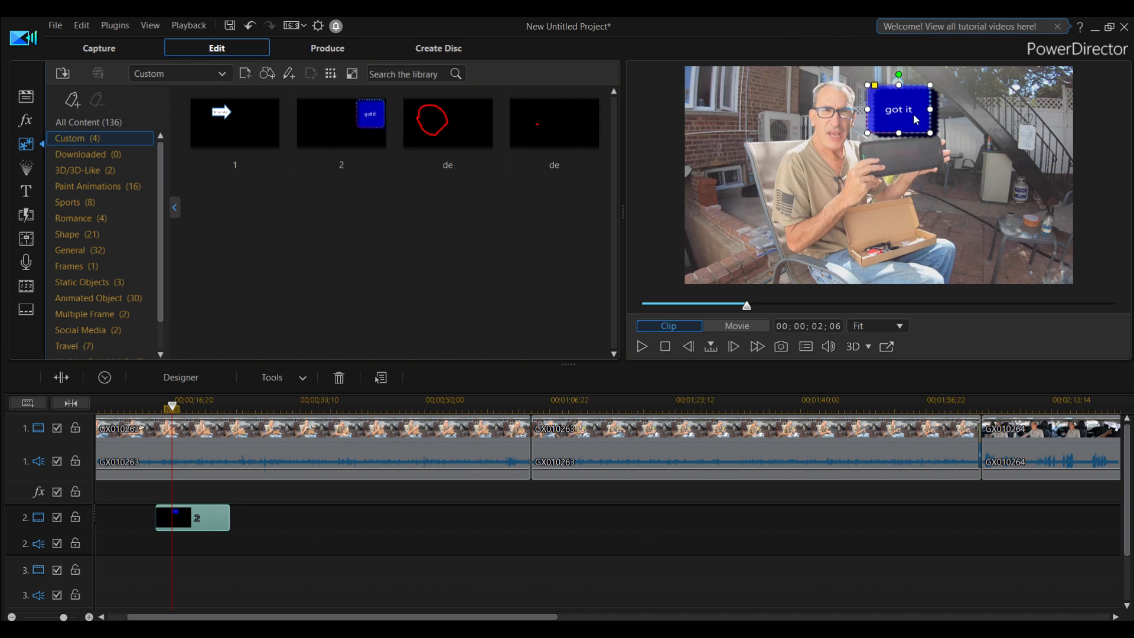